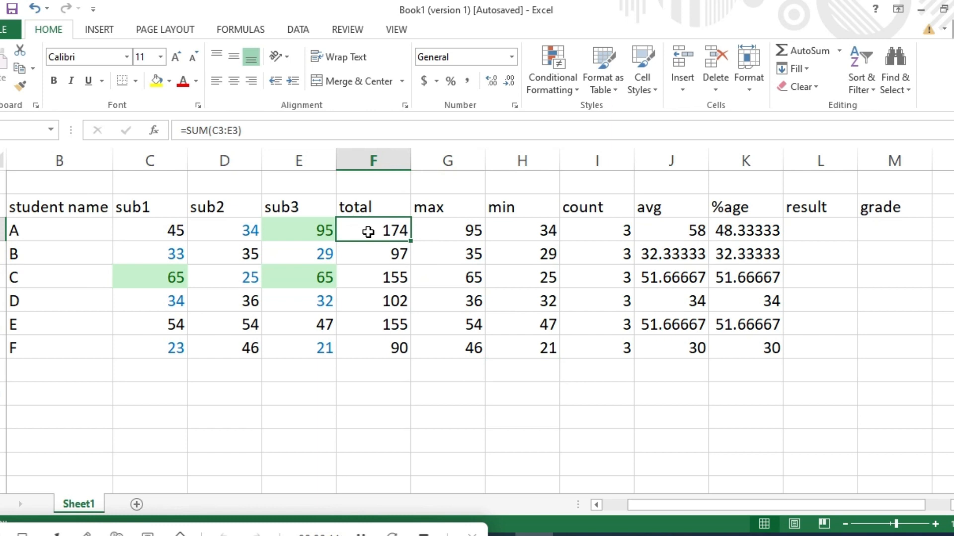
Highlight the totals in F3:F8 that are greater than 132 with Yellow Fill with Dark Yellow Text
drag(368, 234, 374, 342)
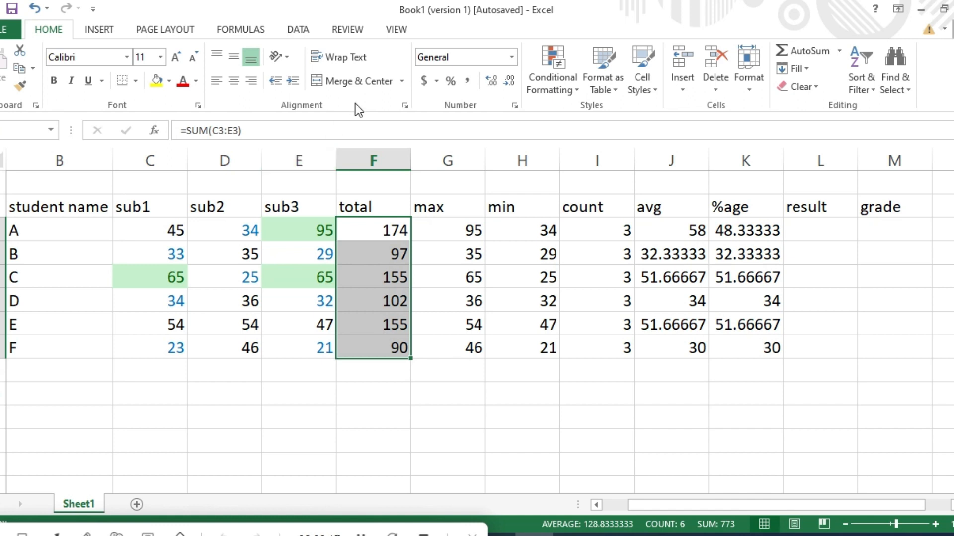
click(578, 90)
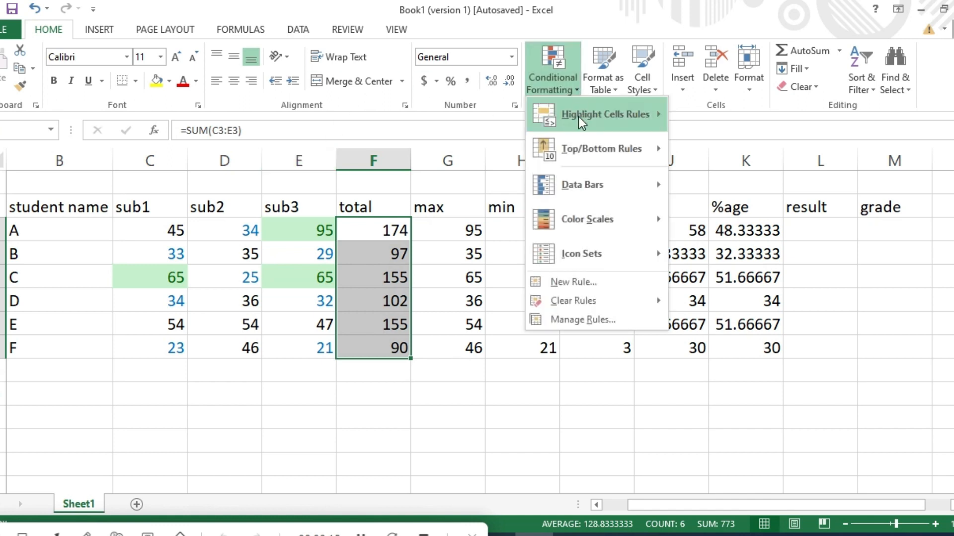
mouse_move(579, 128)
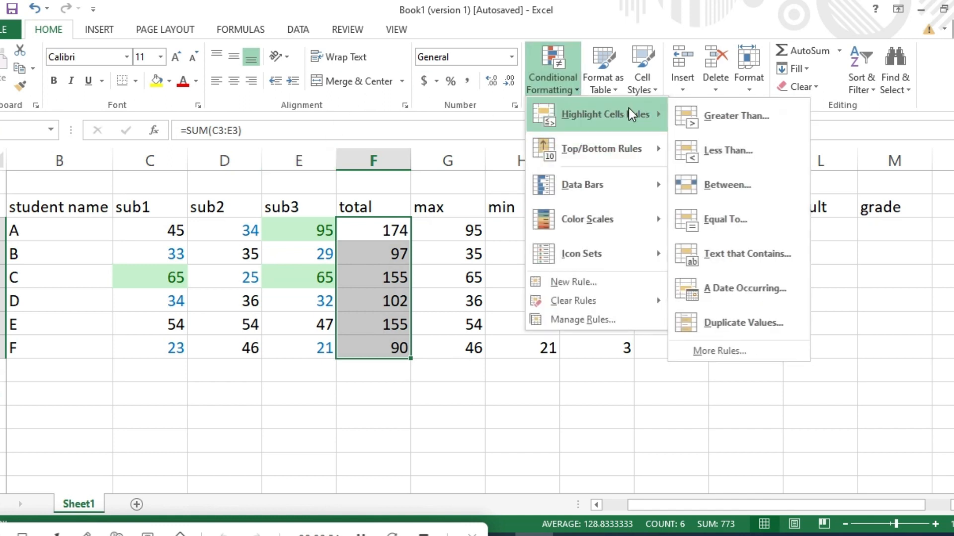
click(732, 118)
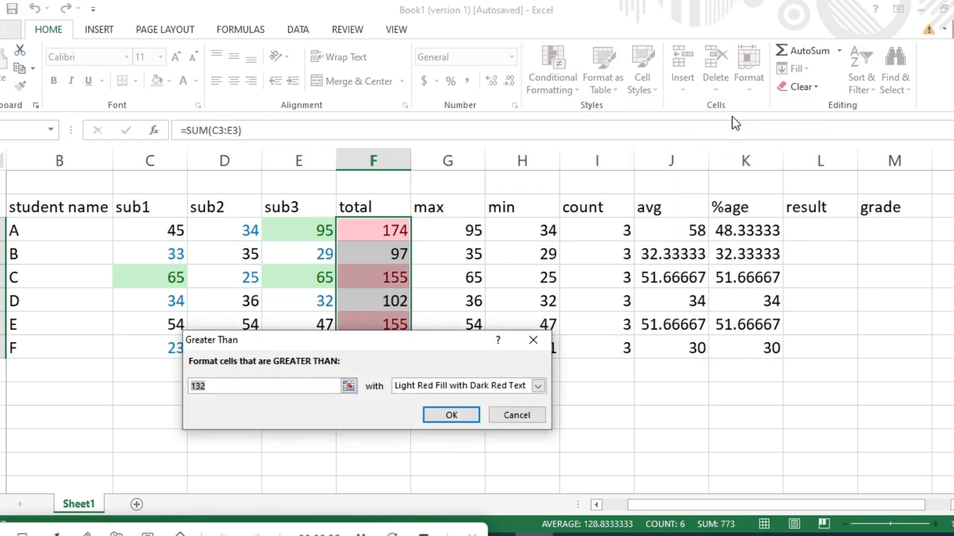
click(538, 387)
click(460, 411)
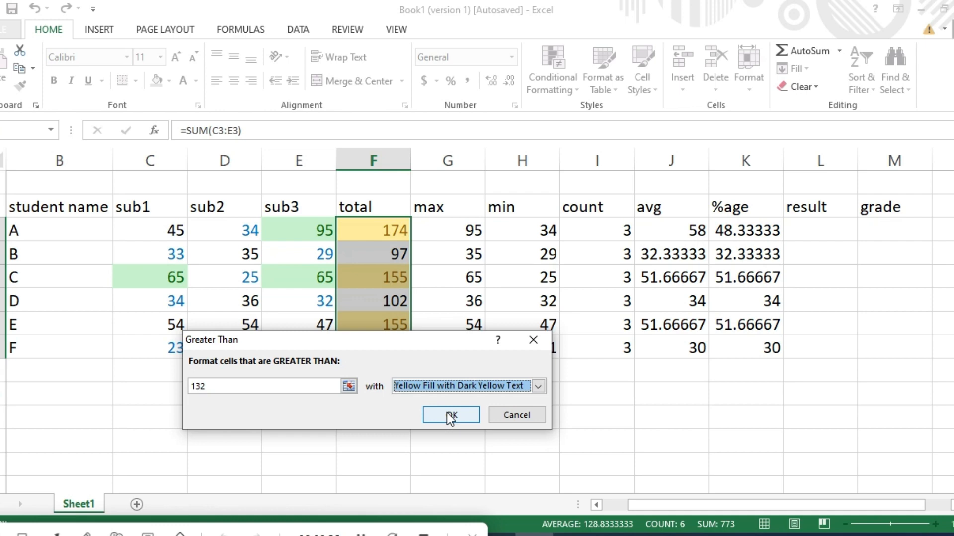
click(457, 415)
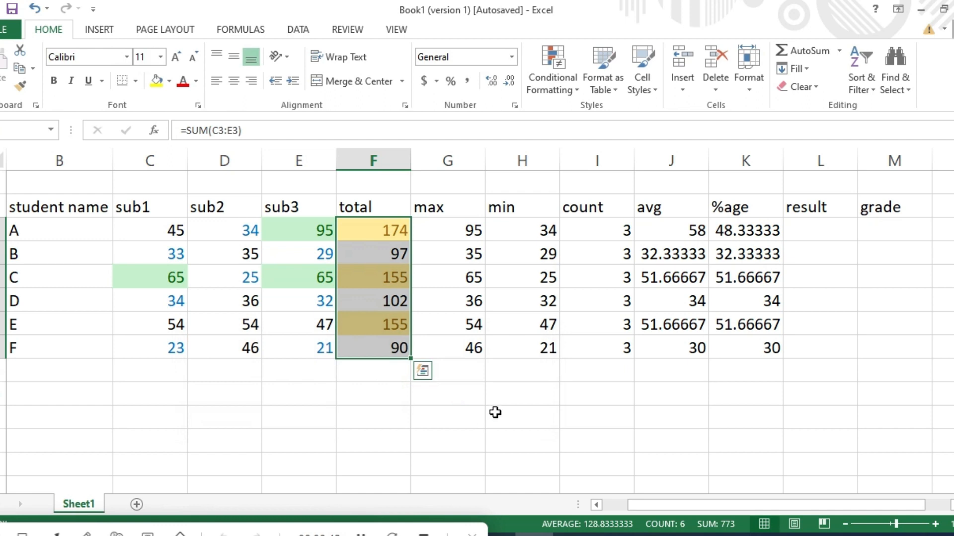
click(491, 397)
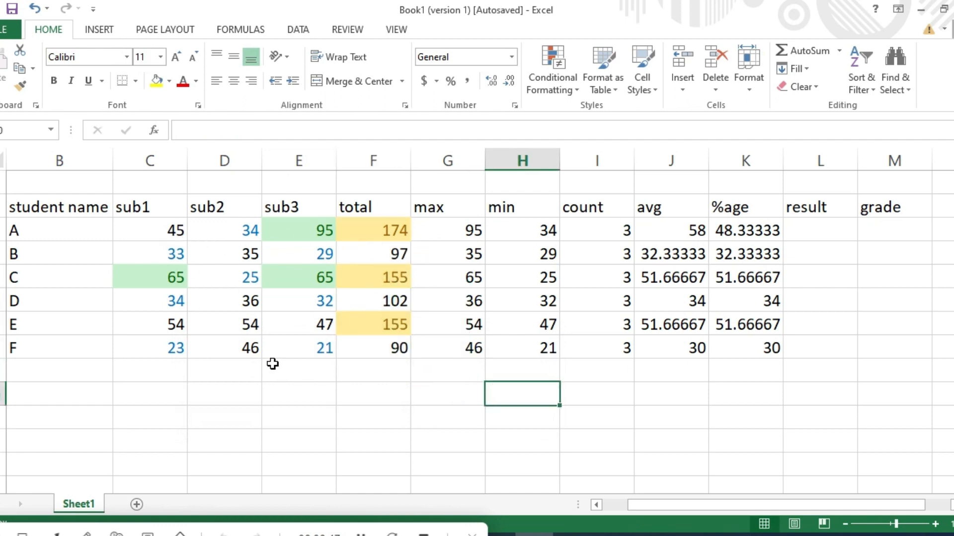
Change student B's sub1 mark to 45
click(154, 253)
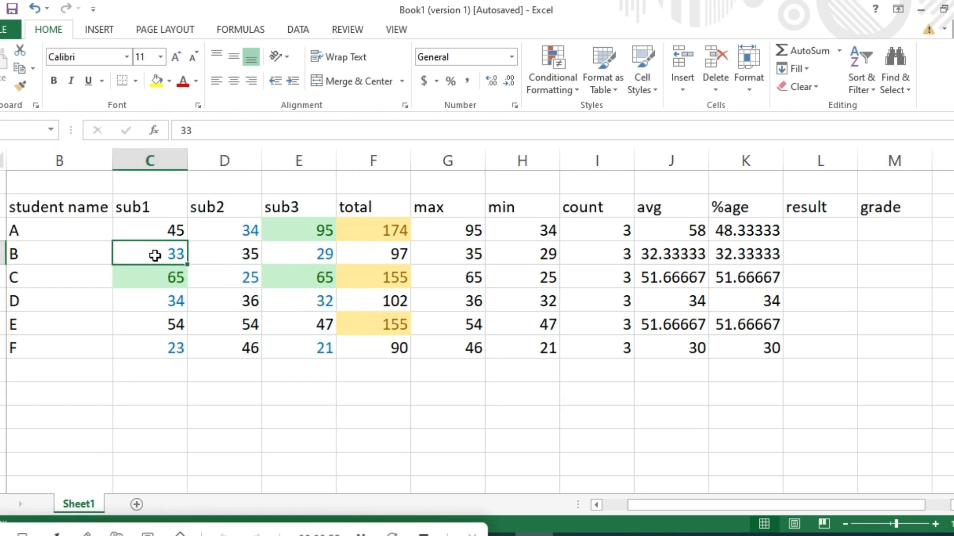
key(BackSpace)
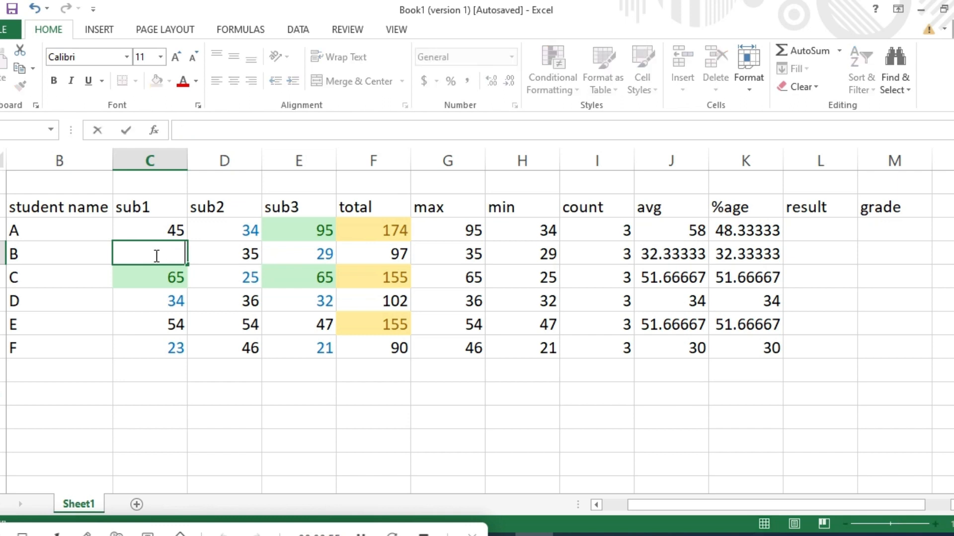
text(45)
key(ctrl+Return)
click(373, 393)
click(578, 94)
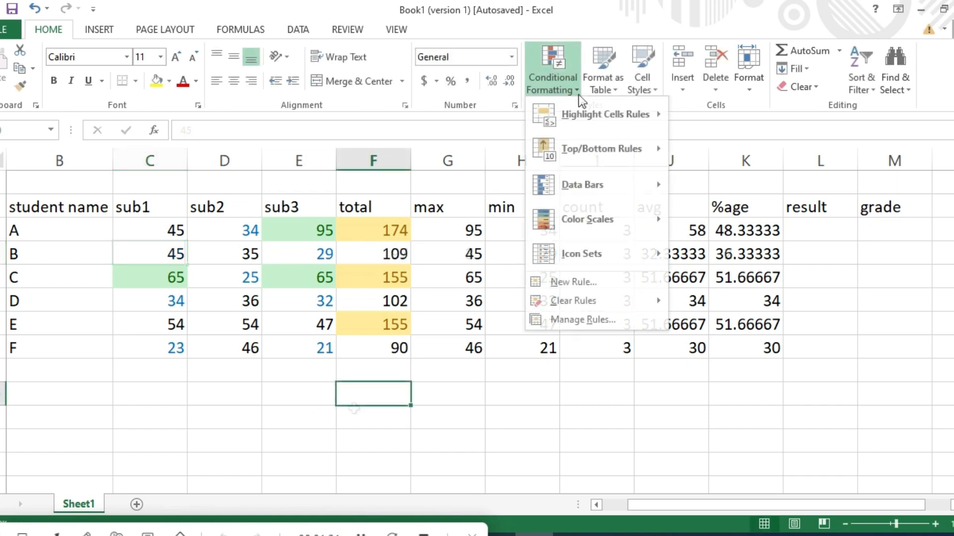
click(582, 320)
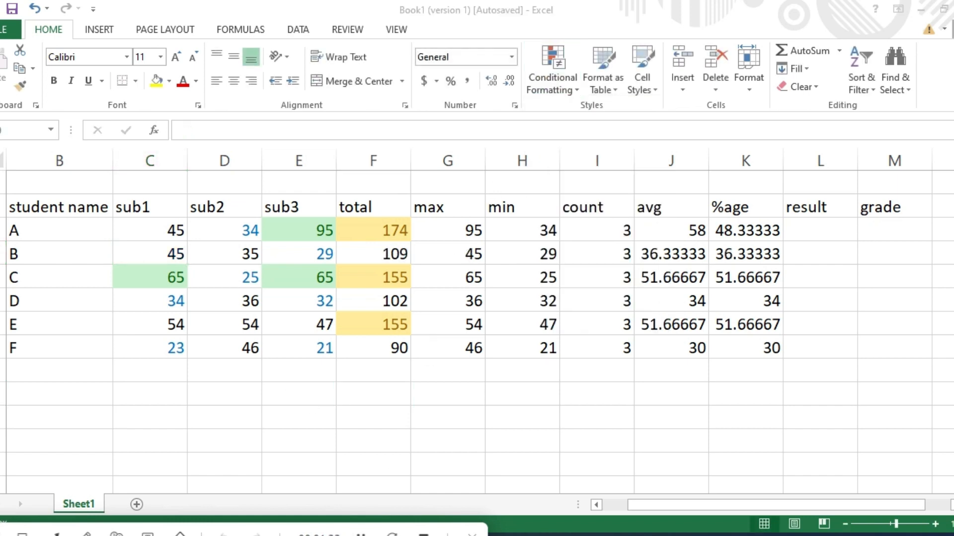
click(577, 91)
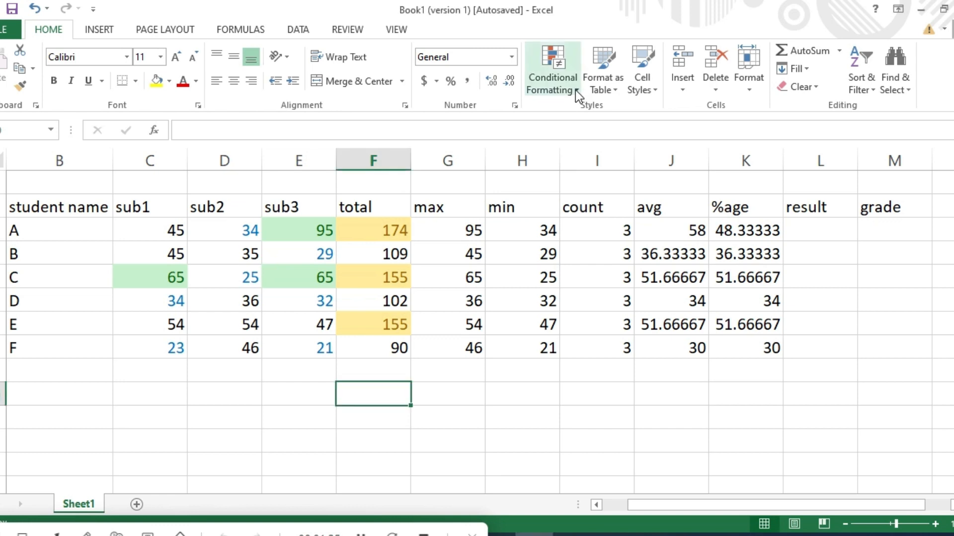
Add an Equal To conditional formatting rule for the value 25 with Red Border to the empty cell F10
click(577, 90)
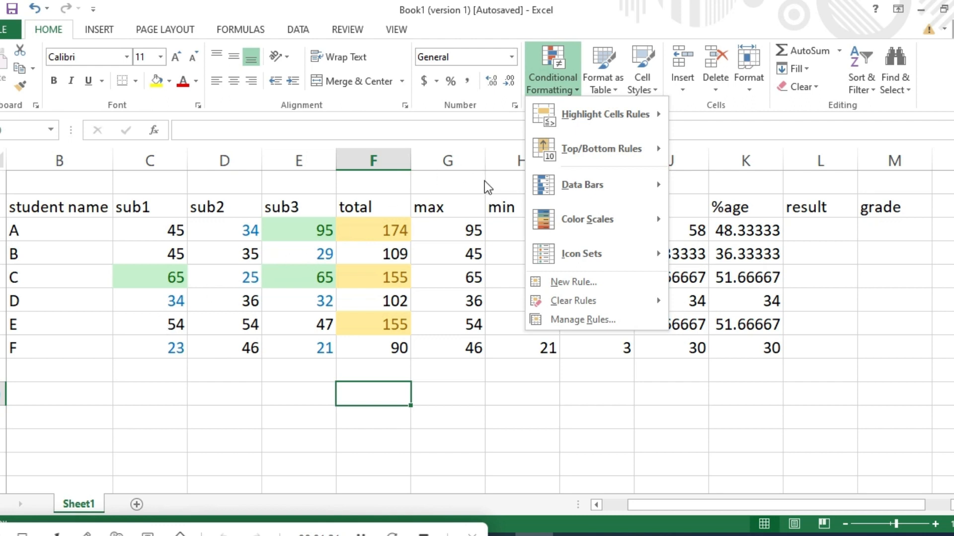
mouse_move(627, 107)
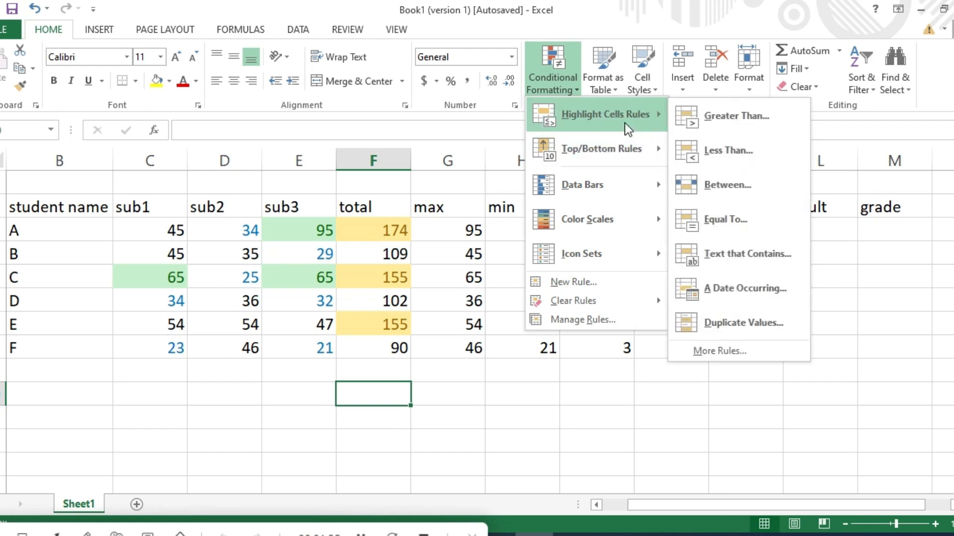
click(719, 218)
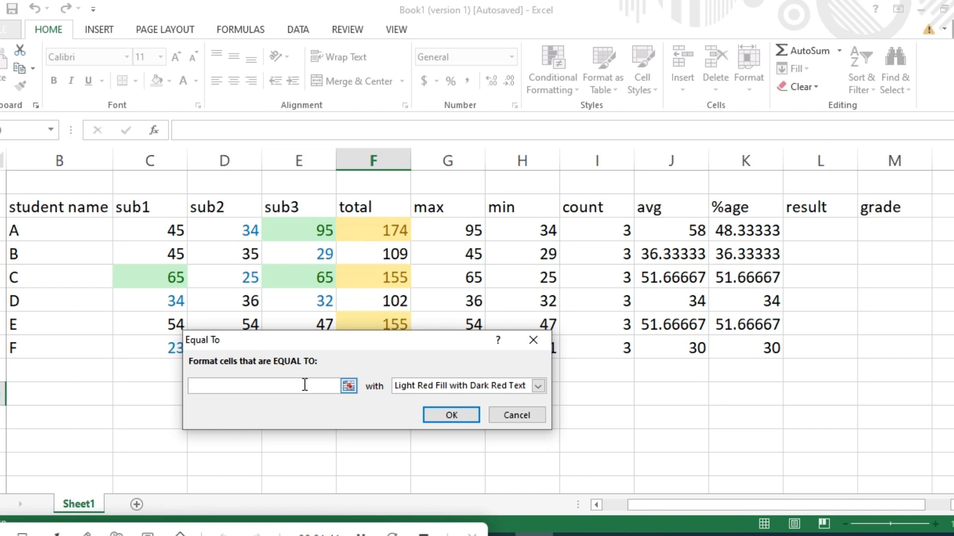
text(25)
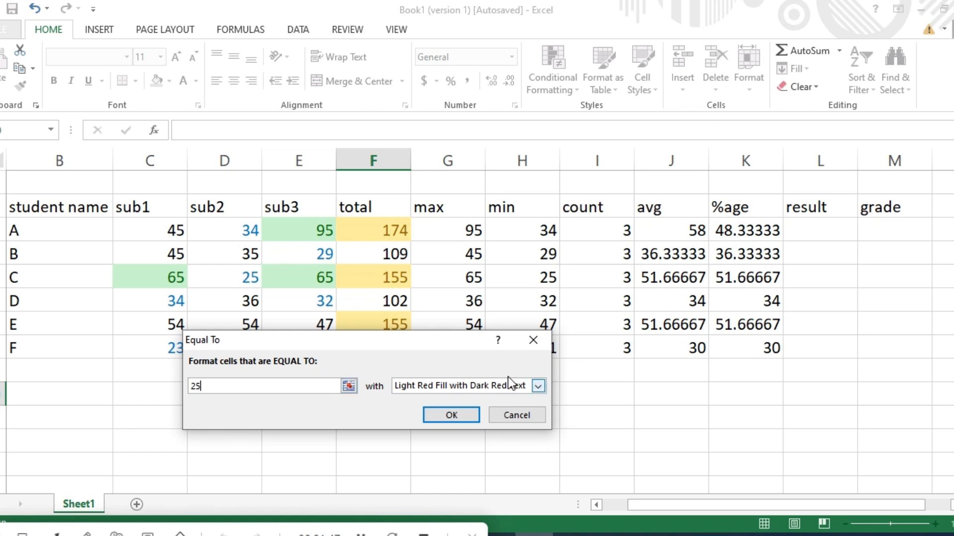
click(538, 386)
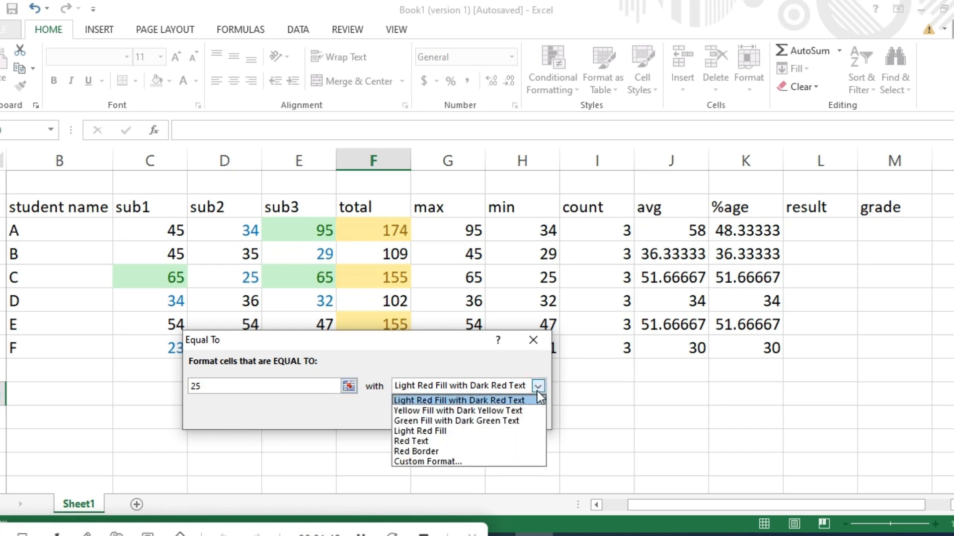
click(456, 453)
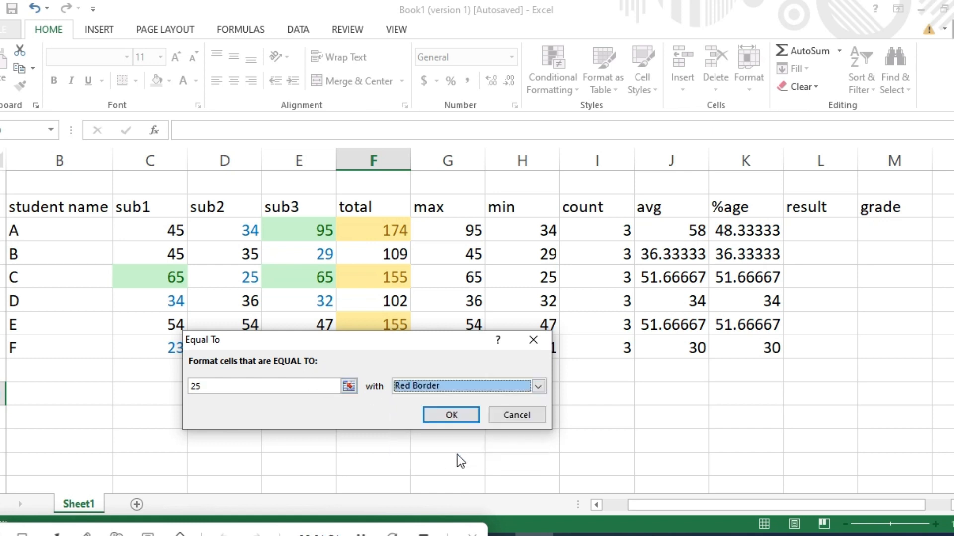
click(451, 415)
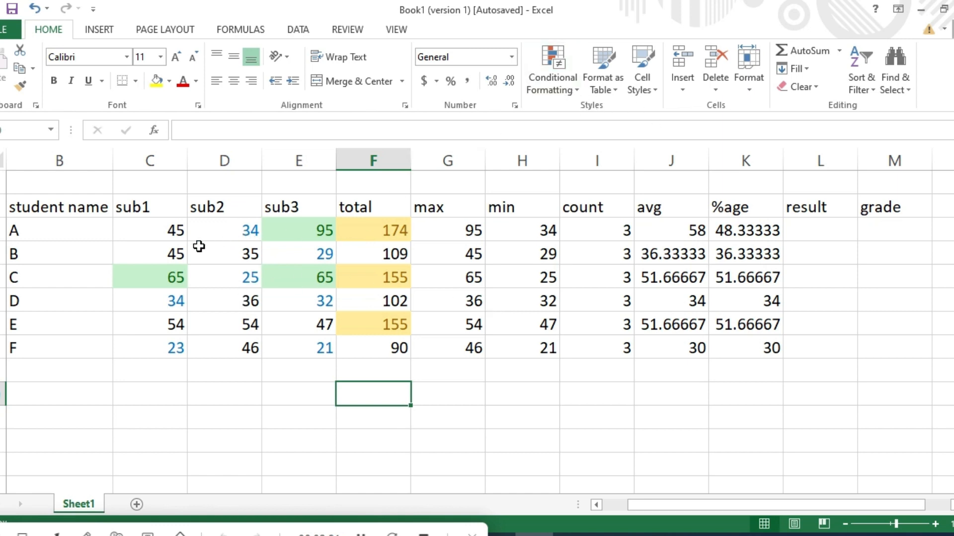
drag(150, 240, 395, 347)
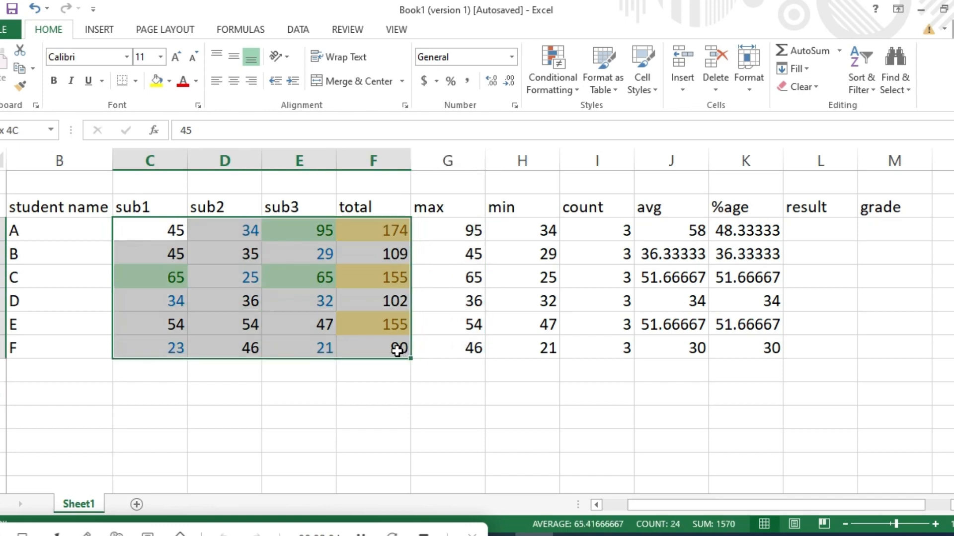
click(571, 92)
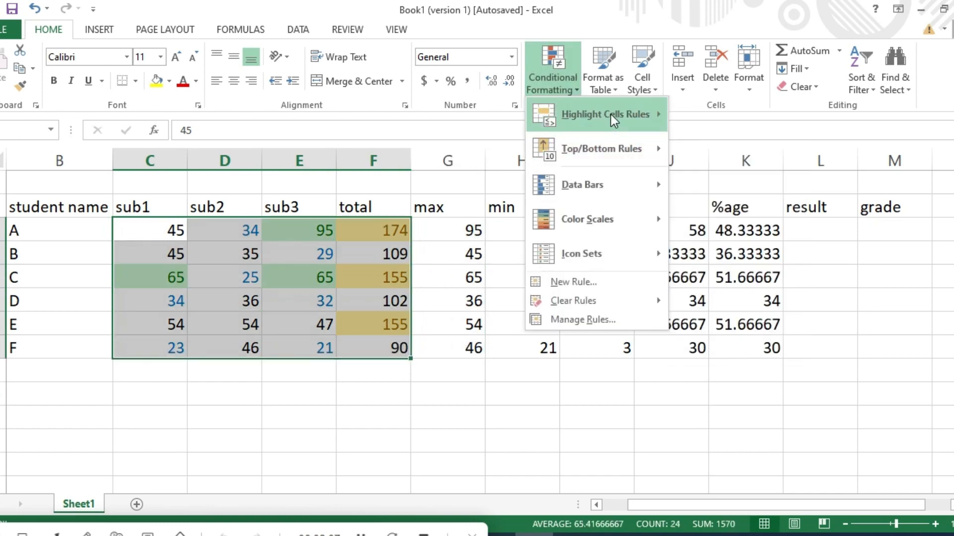
mouse_move(612, 114)
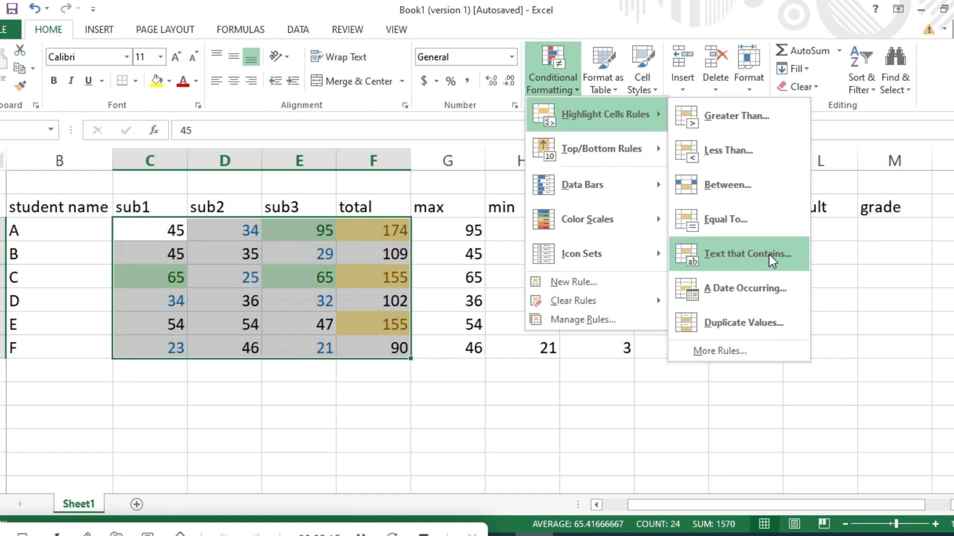
click(31, 362)
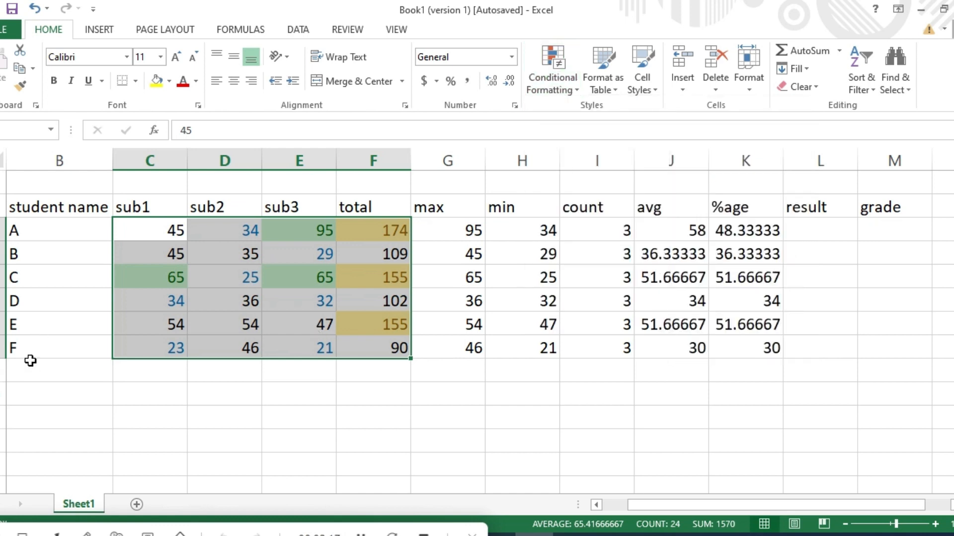
Try a Text That Contains rule on student names B3:B8, using different name cells as the text to match, and discard it
drag(34, 227, 46, 347)
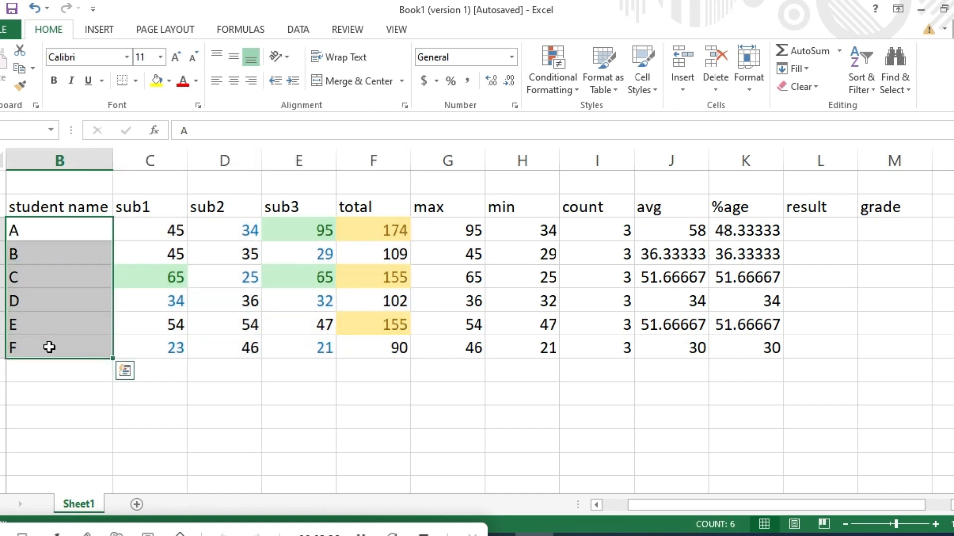
click(573, 90)
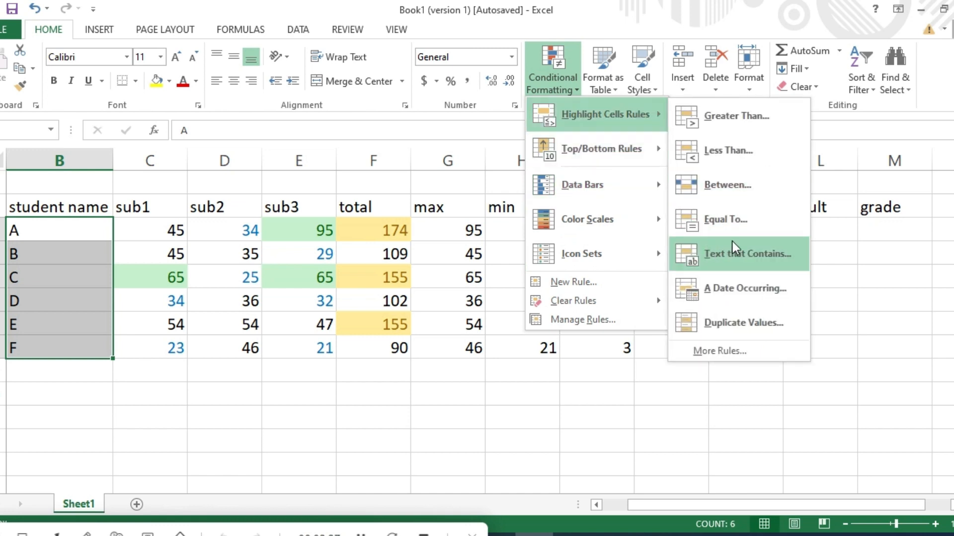
click(741, 257)
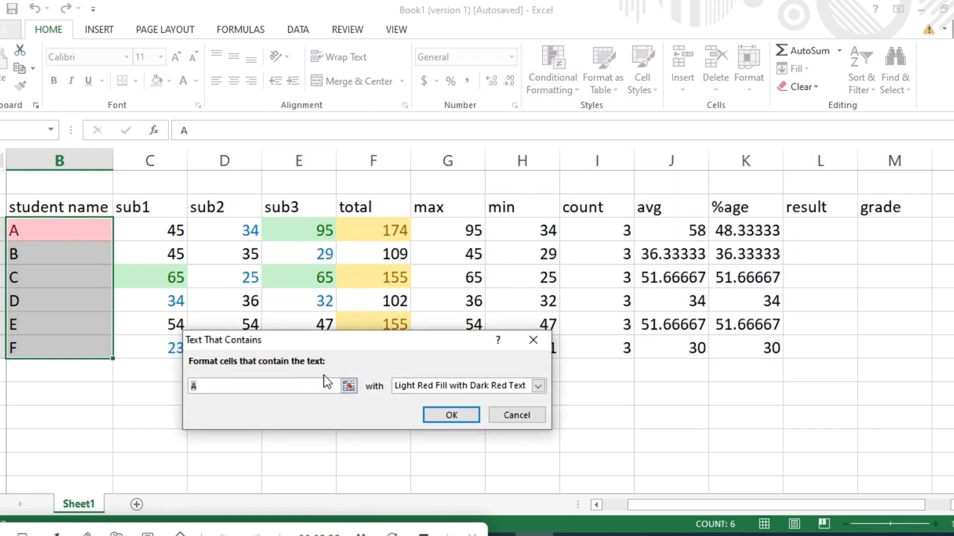
click(43, 279)
click(52, 317)
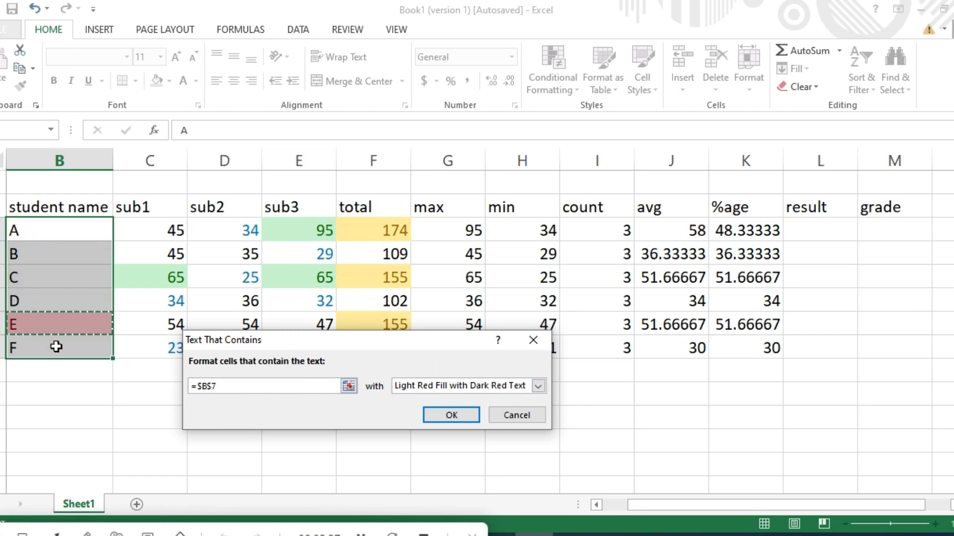
click(53, 345)
click(52, 294)
click(52, 248)
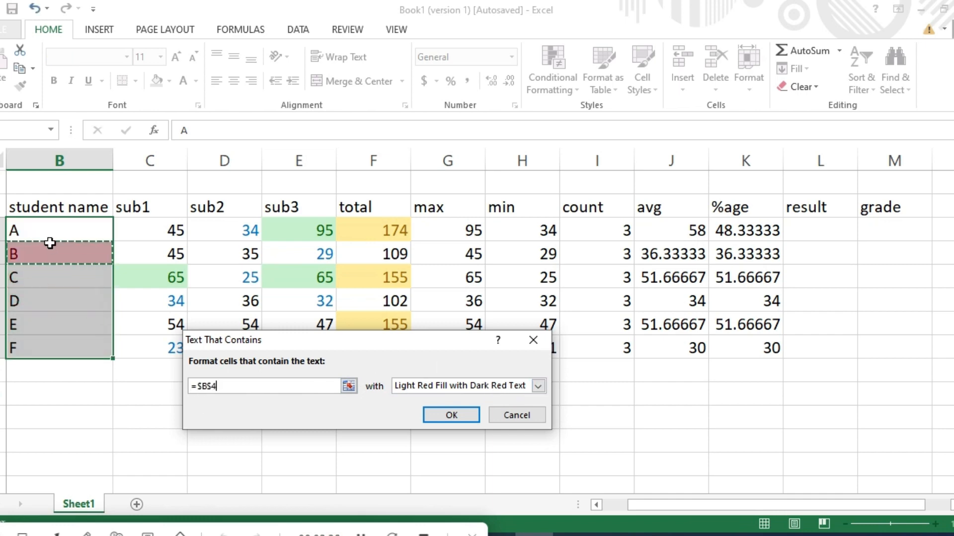
click(48, 236)
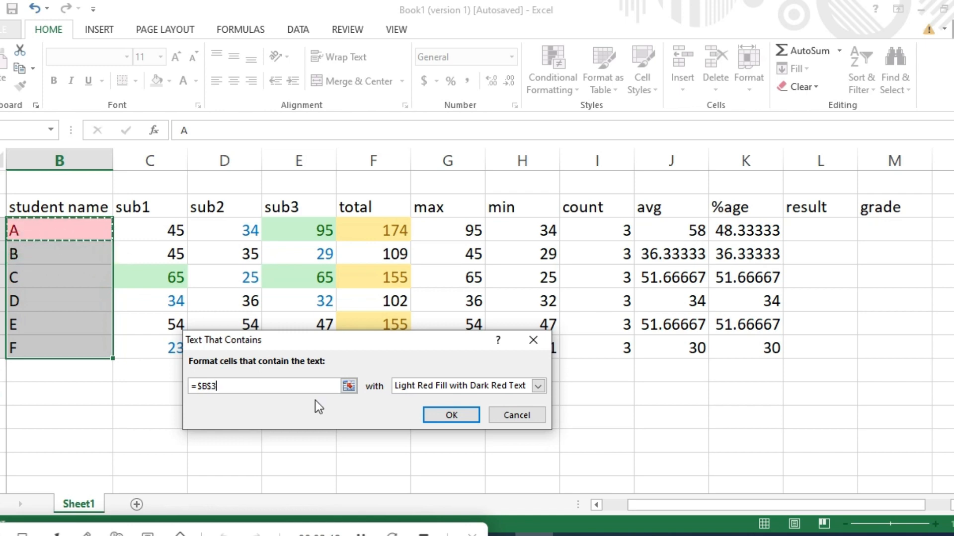
click(533, 340)
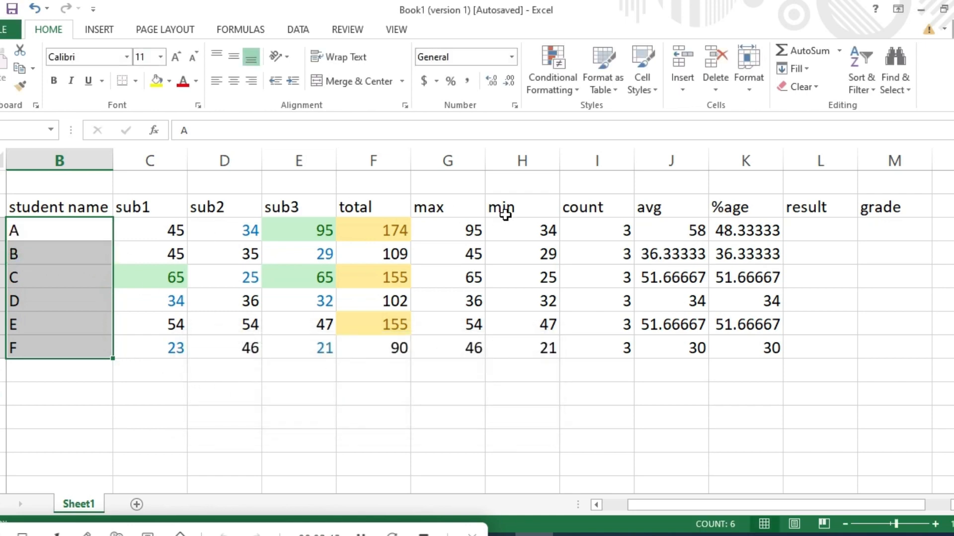
Add a Duplicate Values rule with Light Red Fill with Dark Red Text to the student names in B3:B8
click(576, 90)
mouse_move(626, 118)
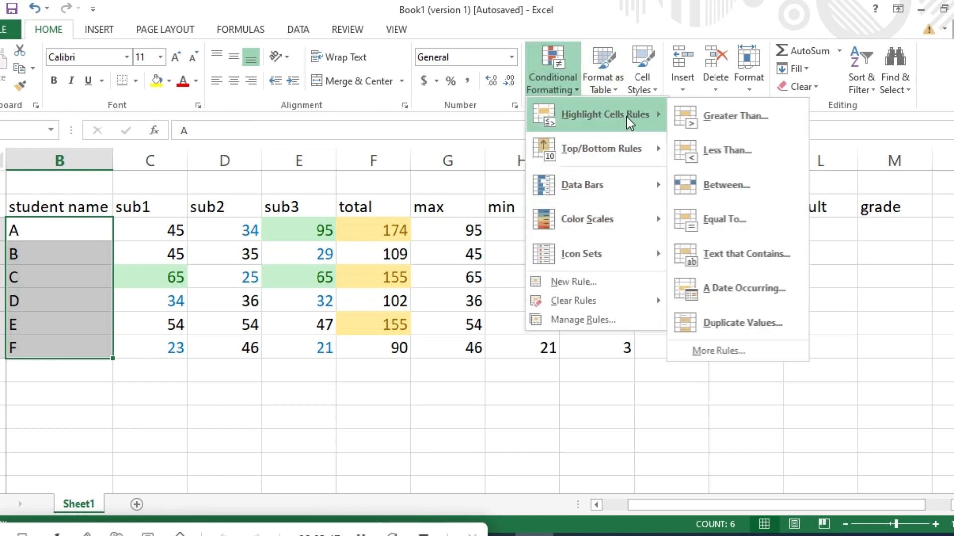
click(735, 323)
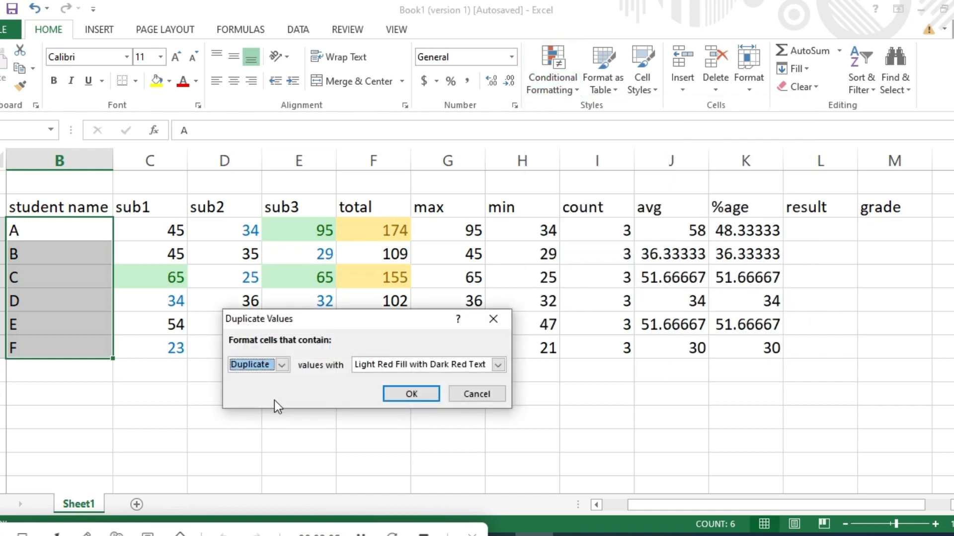
click(499, 364)
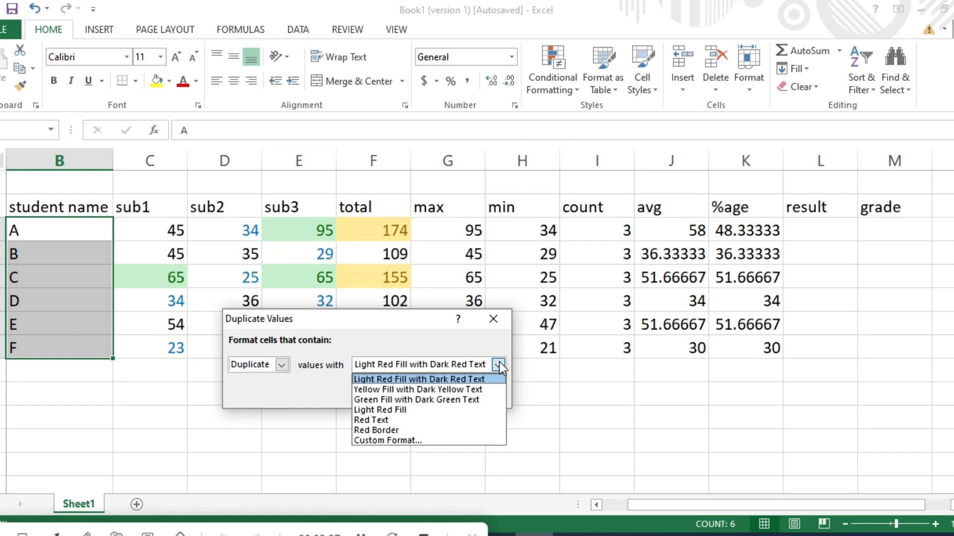
click(453, 380)
click(425, 393)
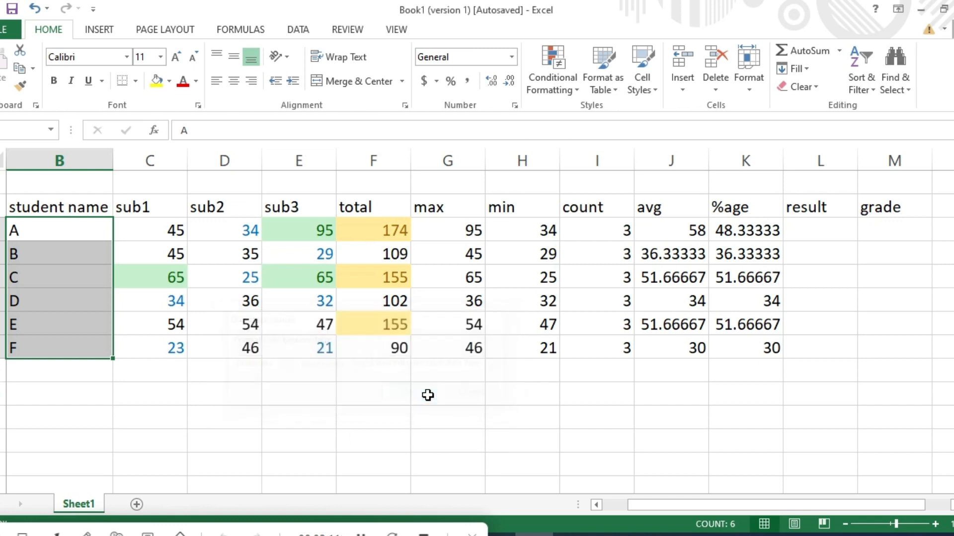
click(43, 373)
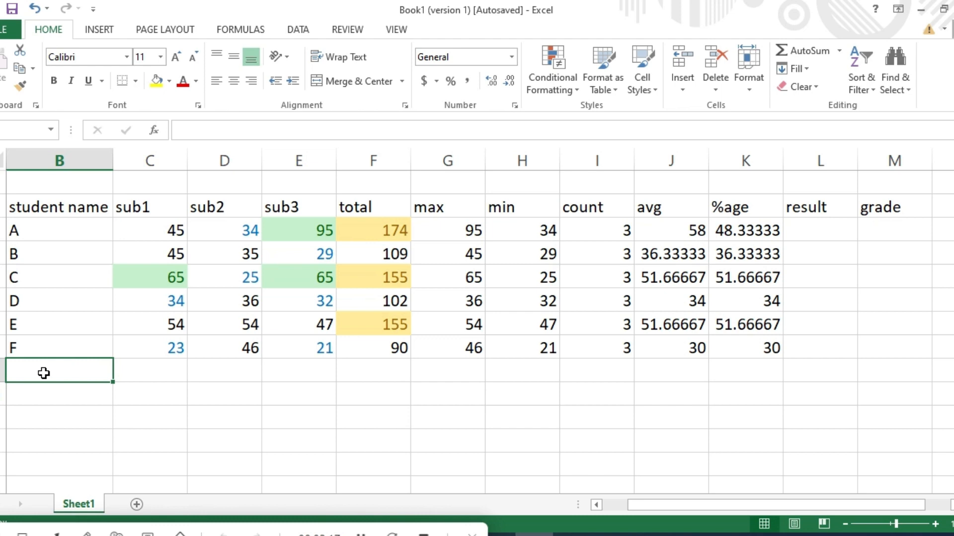
Enter A in B9 below the student names to test the Duplicate Values rule
text(a)
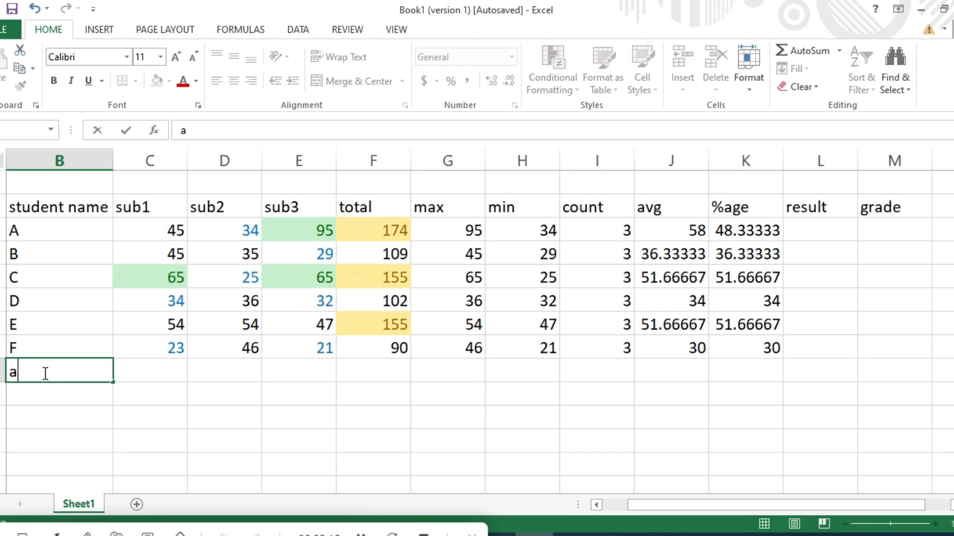
key(BackSpace)
text(A)
click(64, 408)
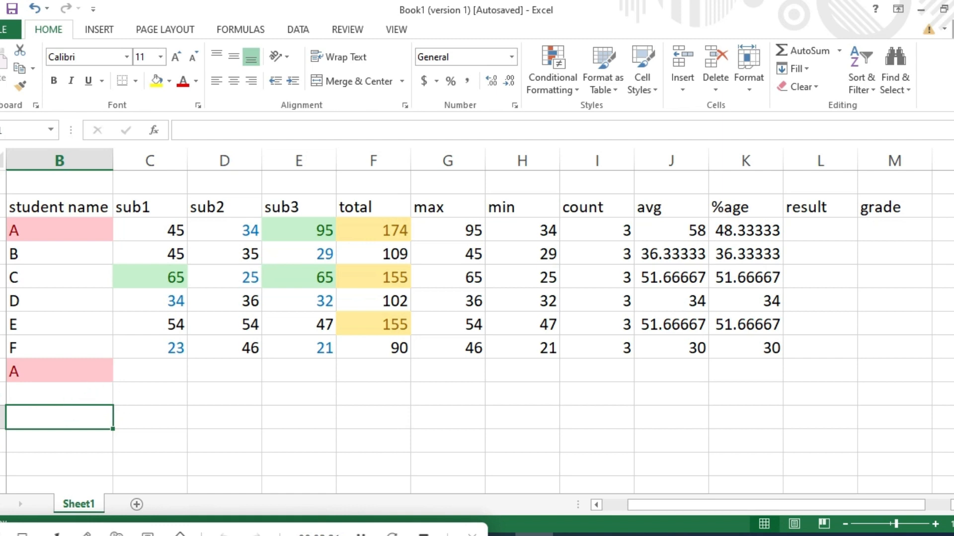
click(361, 535)
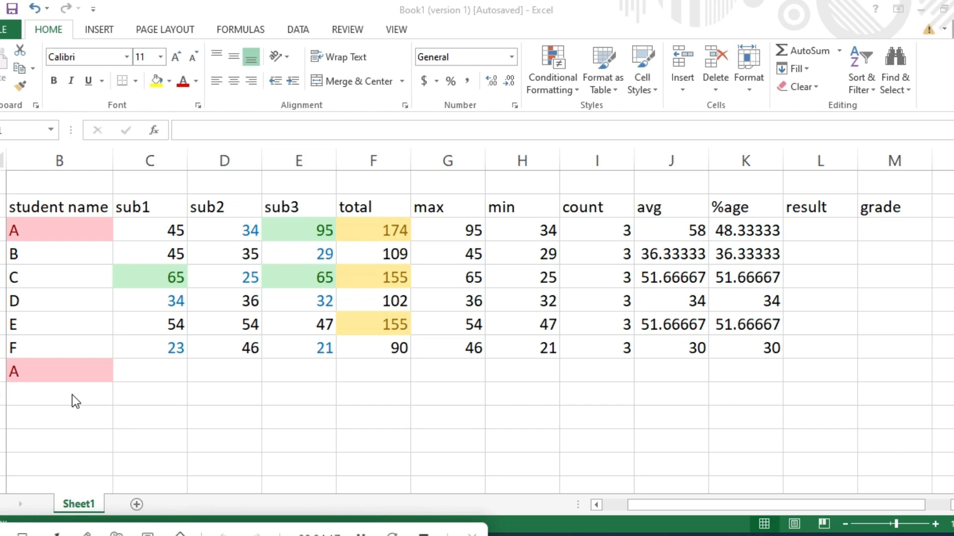
Clear the repeated student name from B9
click(60, 372)
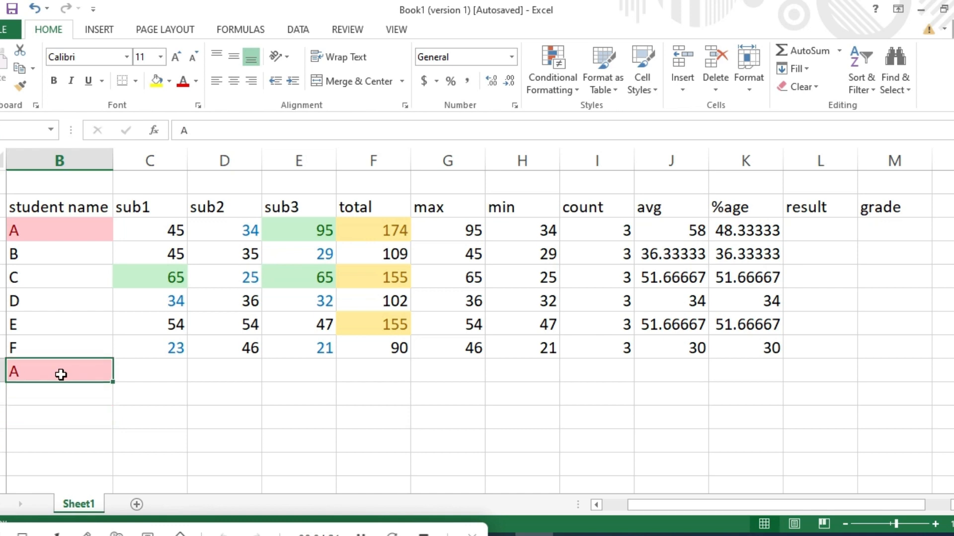
key(BackSpace)
click(54, 353)
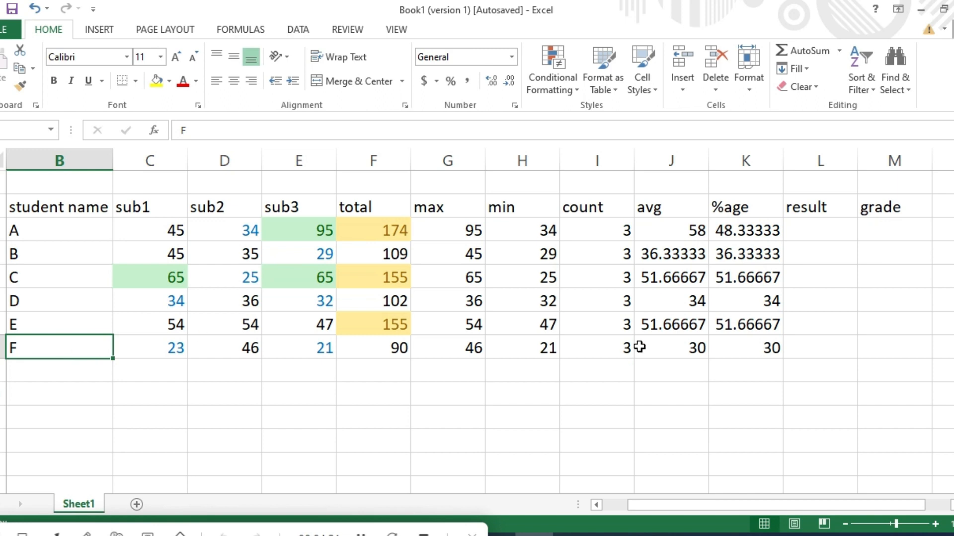
Fill the result column L3:L8 for students A to F with pass, fail, fail, pass, pass, pass
click(834, 233)
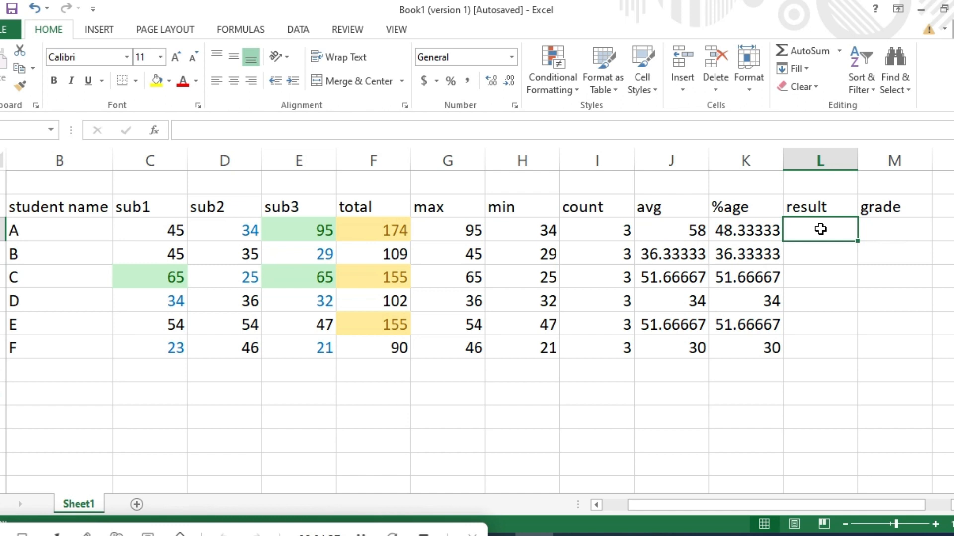
text(pass)
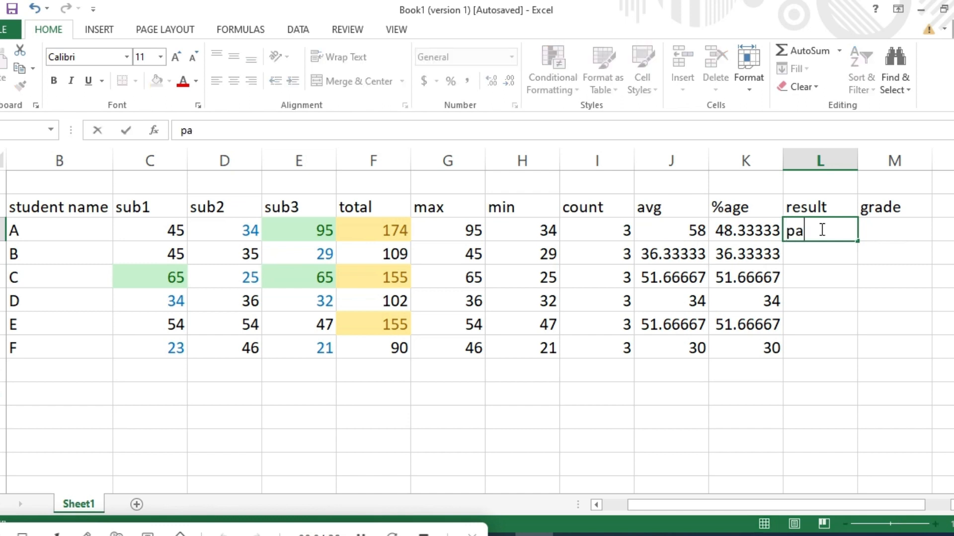
click(821, 254)
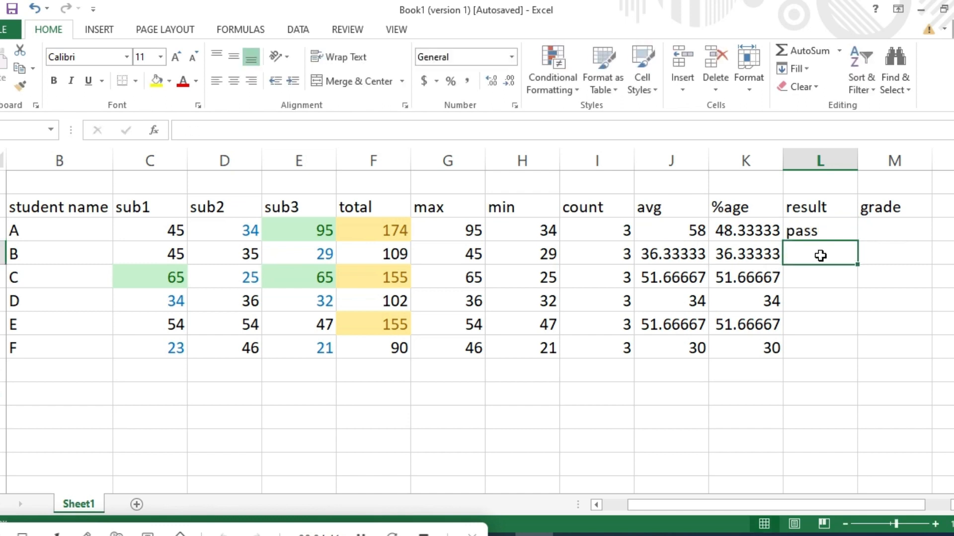
text(fail)
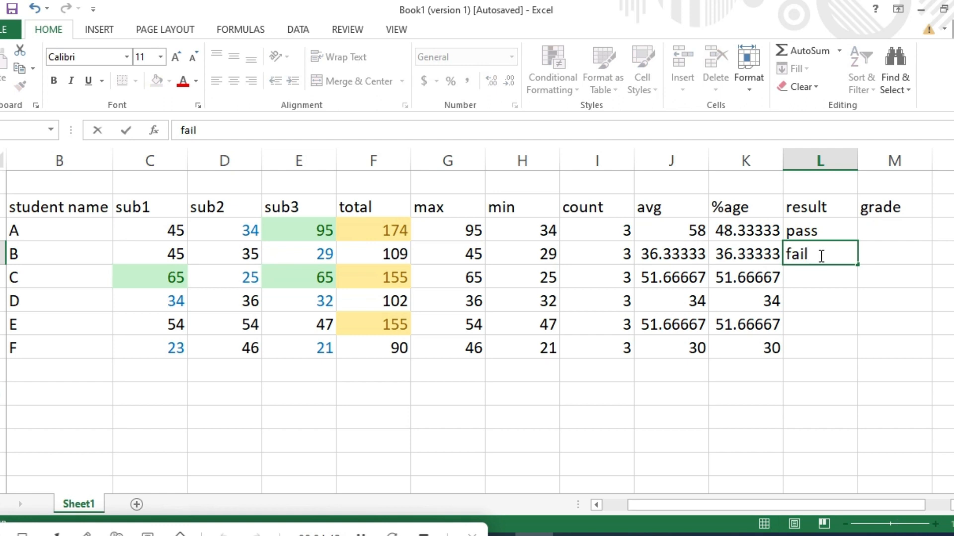
click(827, 287)
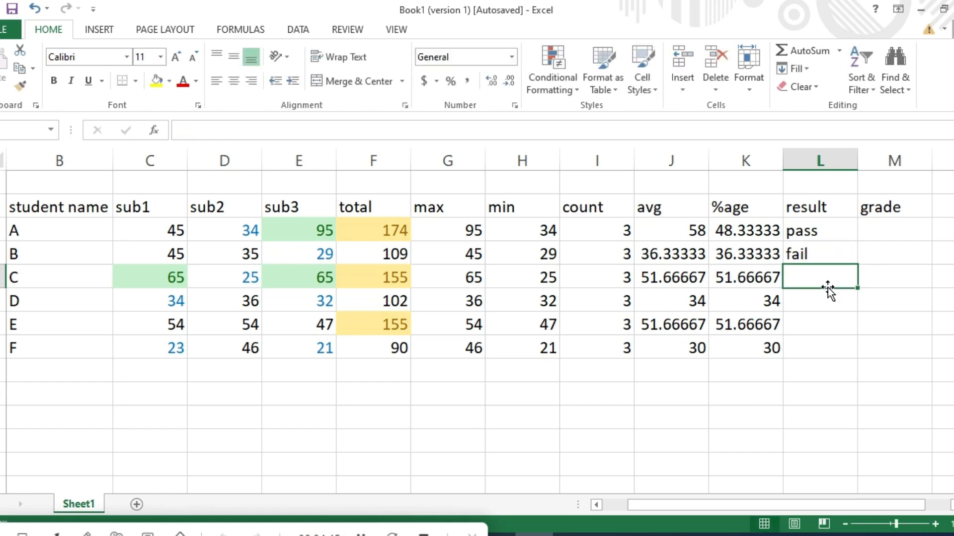
text(fail)
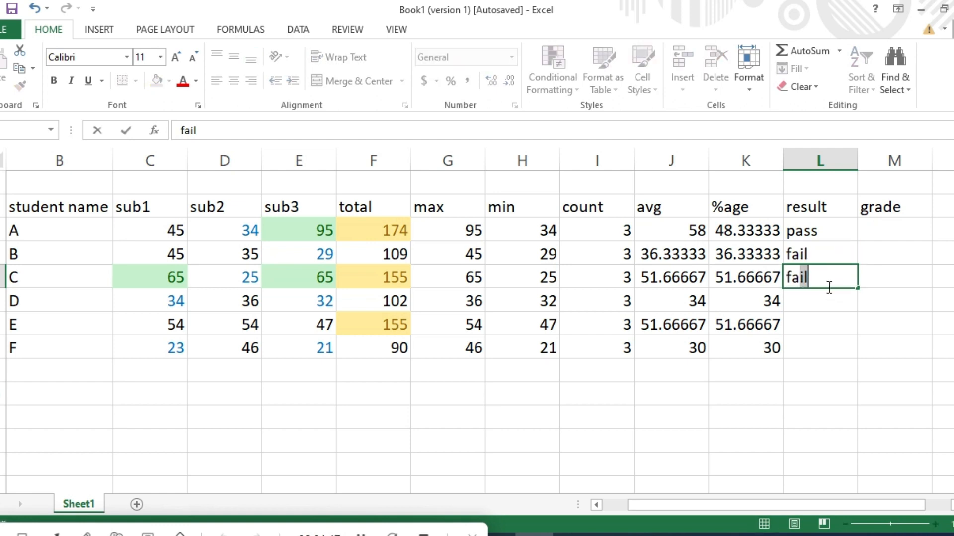
click(831, 304)
text(pass)
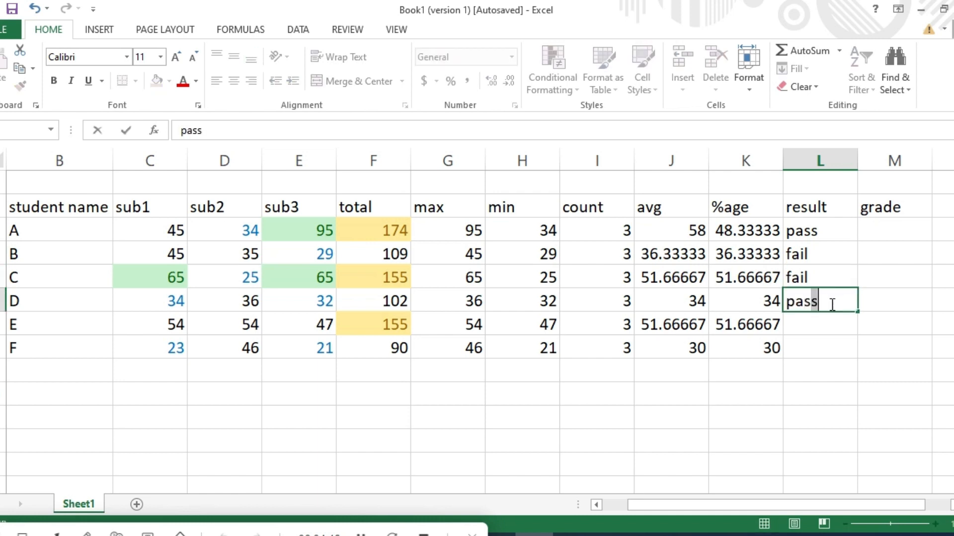
click(825, 328)
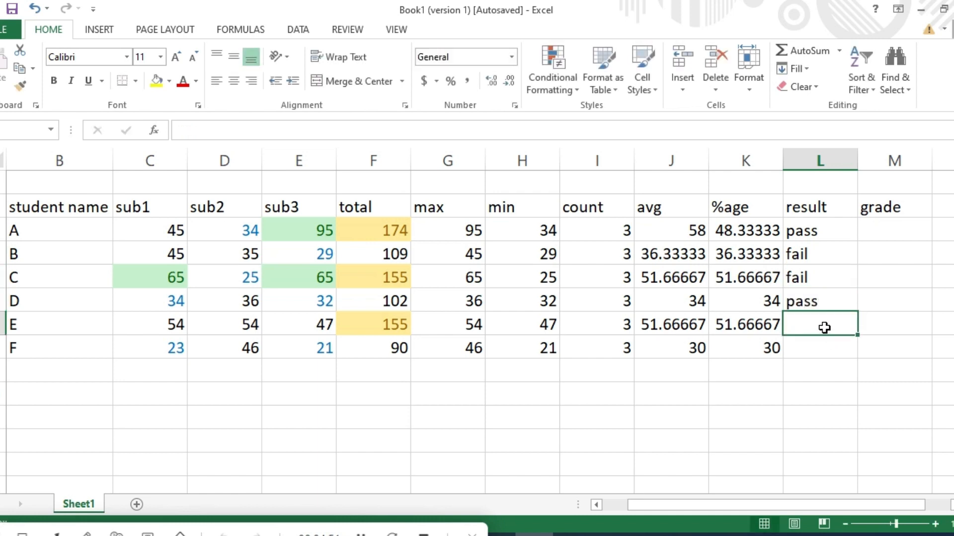
text(pass)
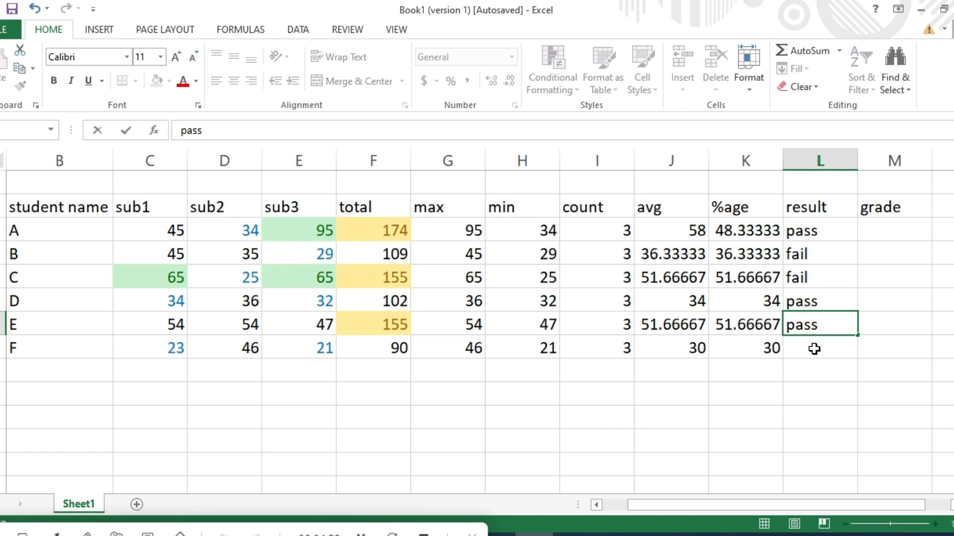
click(815, 347)
text(pass)
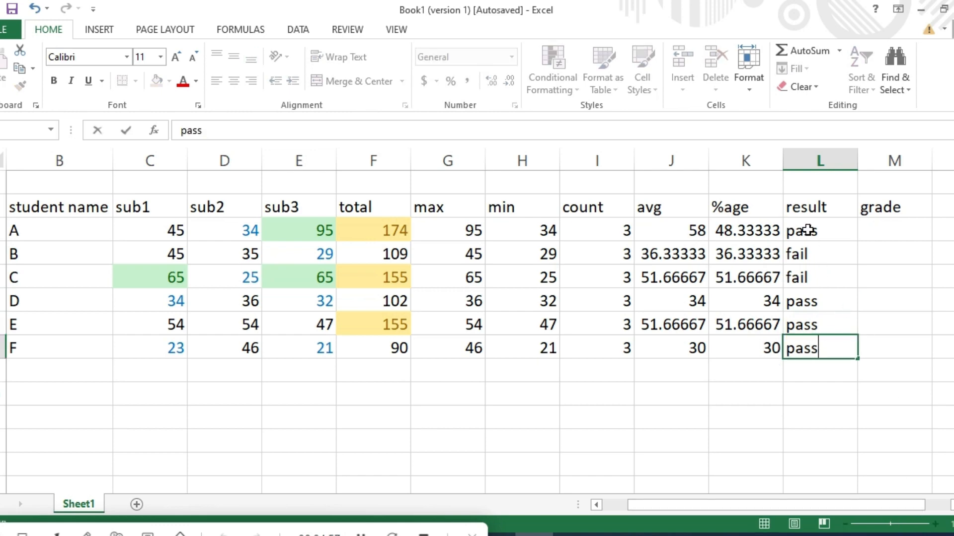
Add a Text That Contains rule for "pass" with Green Fill with Dark Green Text to the results in L3:L8
drag(809, 226, 839, 346)
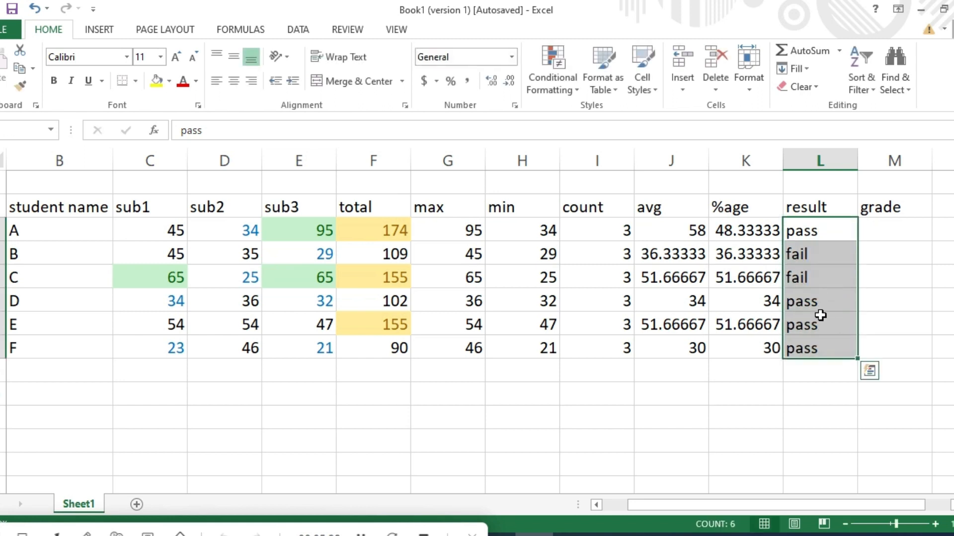
click(575, 92)
mouse_move(590, 116)
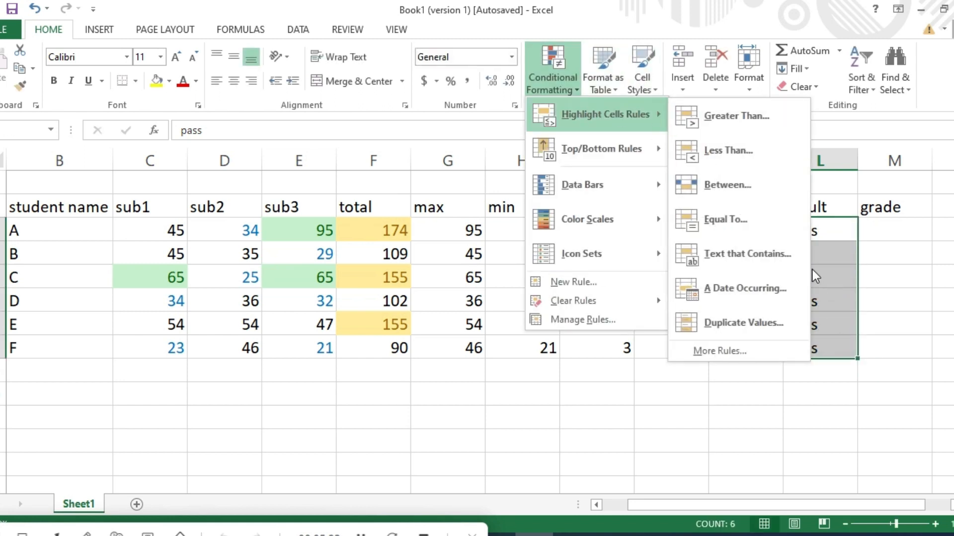
click(753, 255)
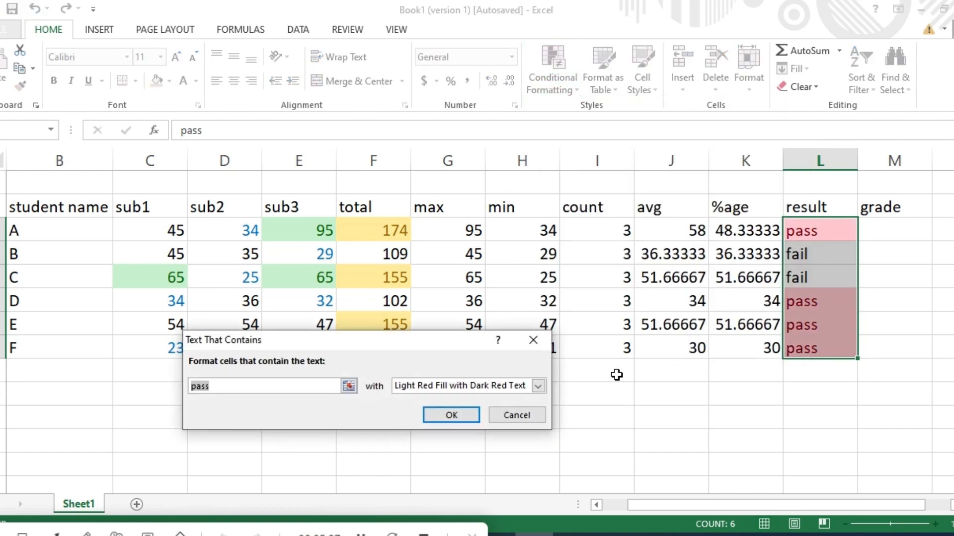
click(538, 386)
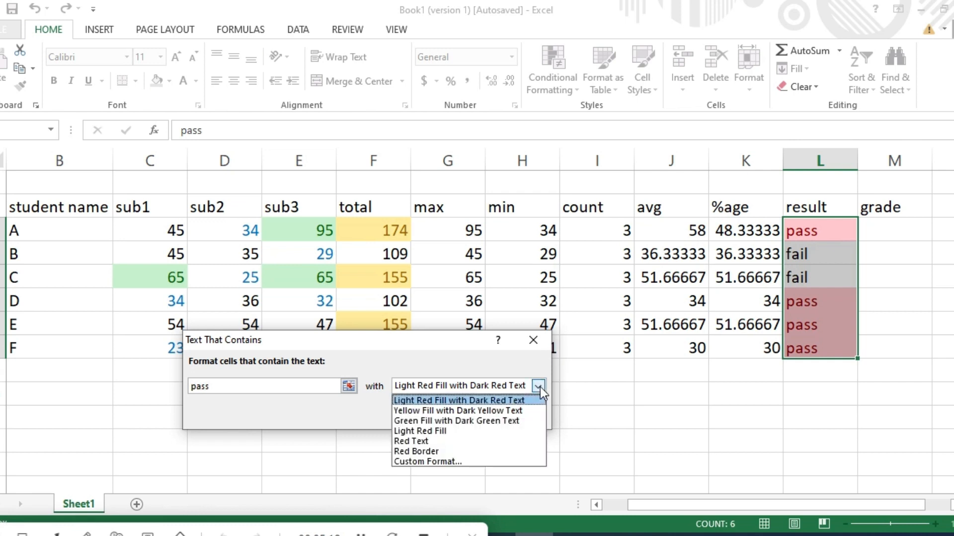
click(472, 421)
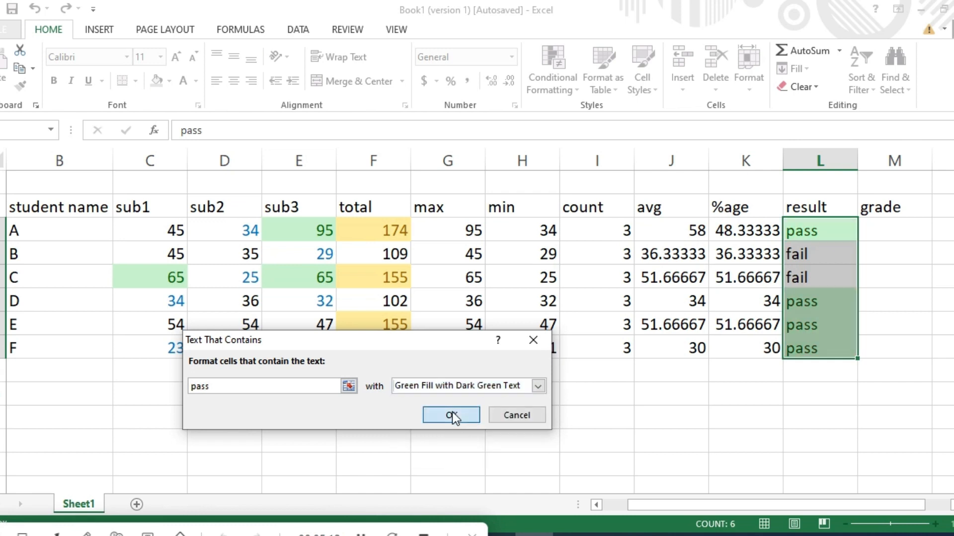
click(452, 413)
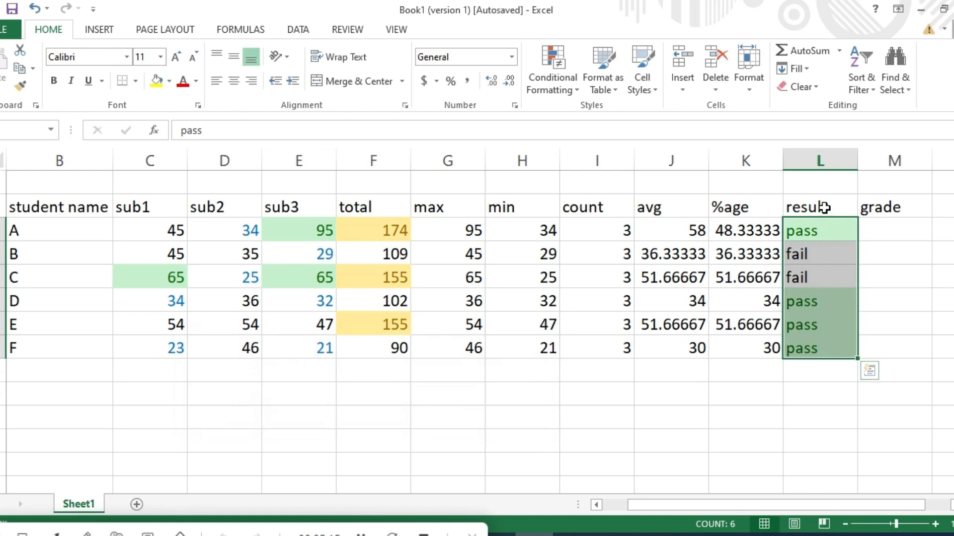
Add a Text That Contains rule for "fail" with Light Red Fill with Dark Red Text to the results in L3:L8
click(574, 91)
mouse_move(583, 110)
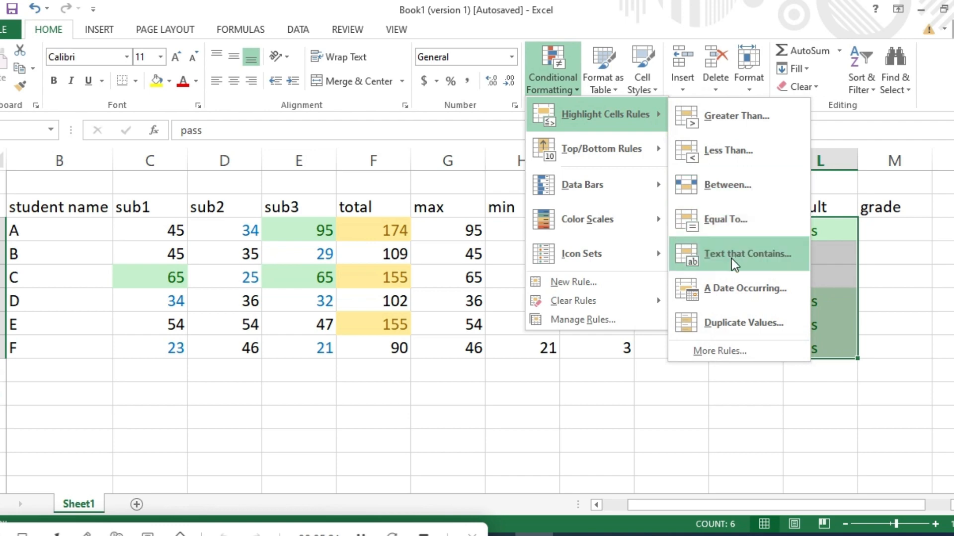
click(745, 253)
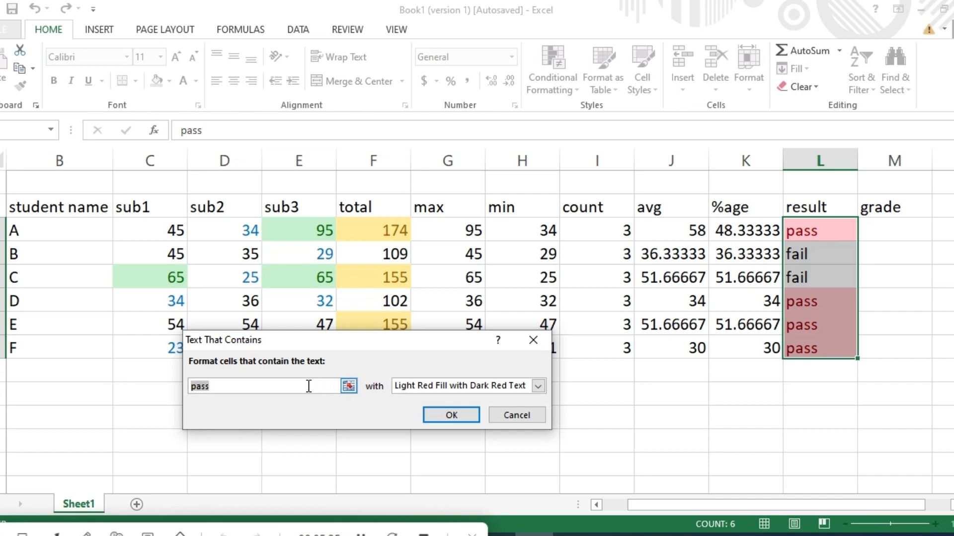
key(BackSpace)
text(fail)
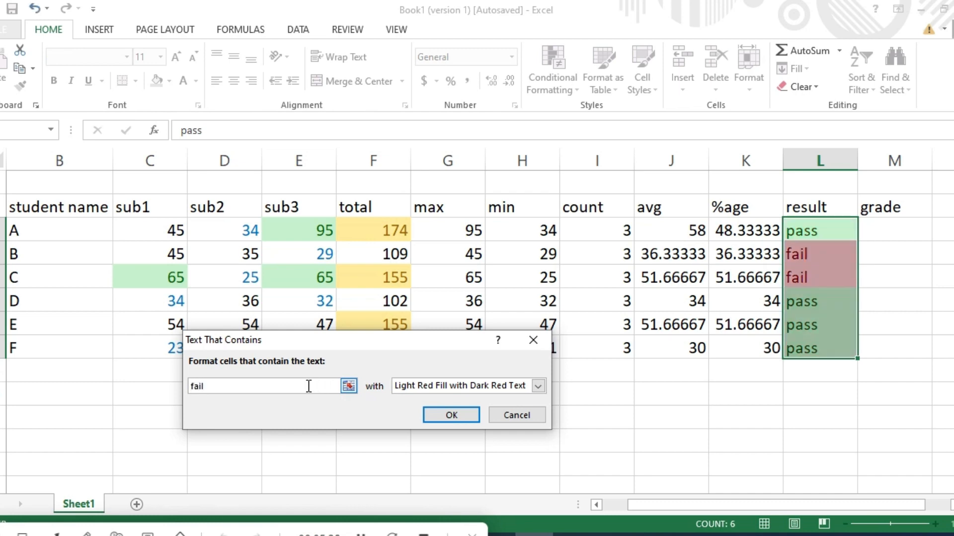
click(455, 416)
click(822, 396)
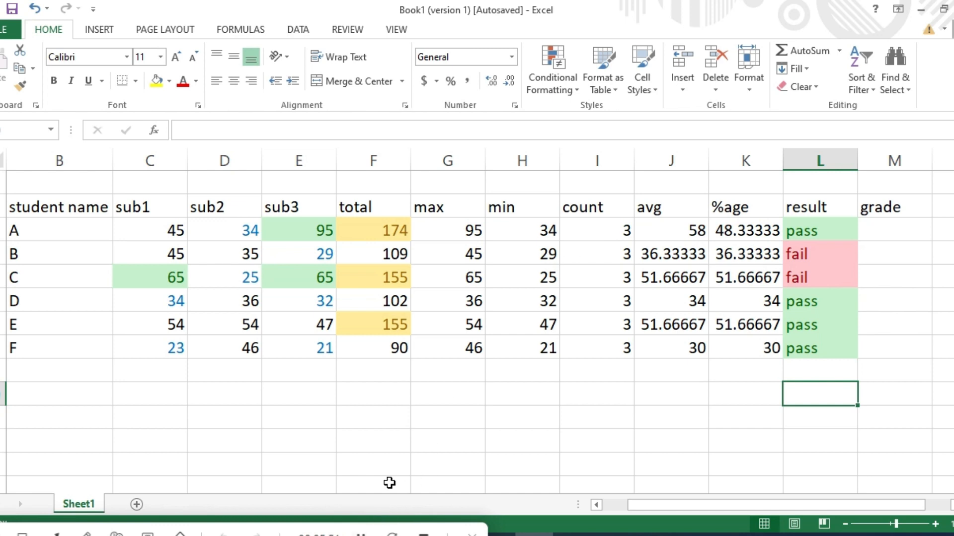
click(362, 533)
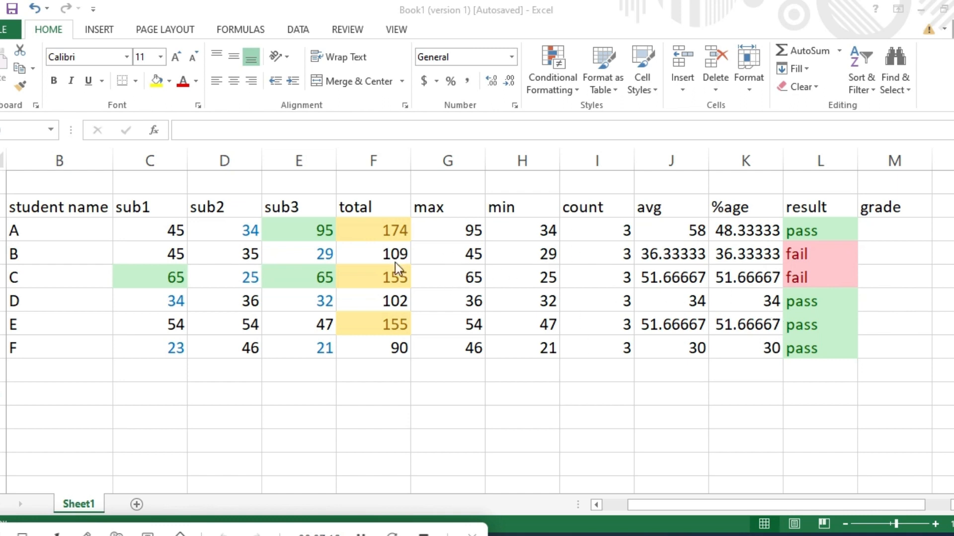
Enter the date 10/6/2023 in the empty cell D11 below the marks table
click(217, 418)
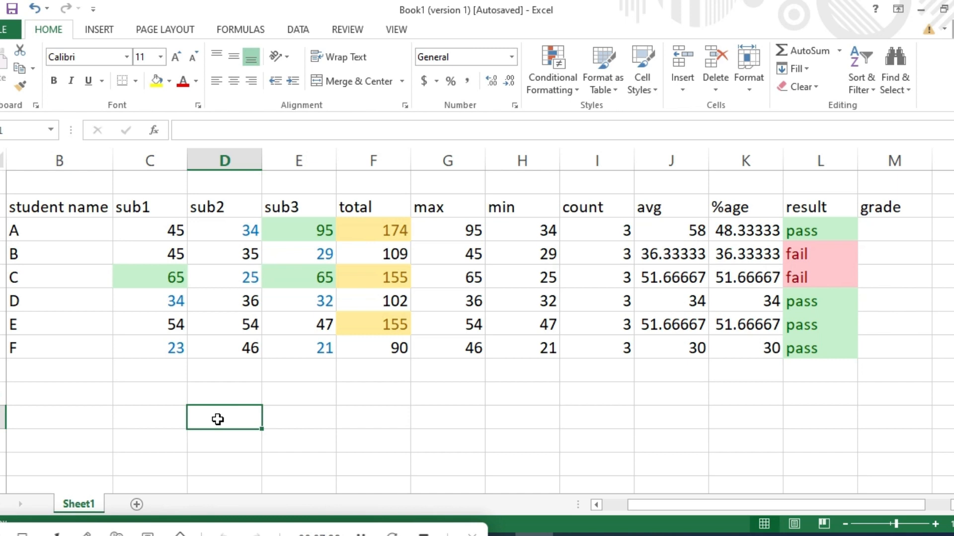
text(10/)
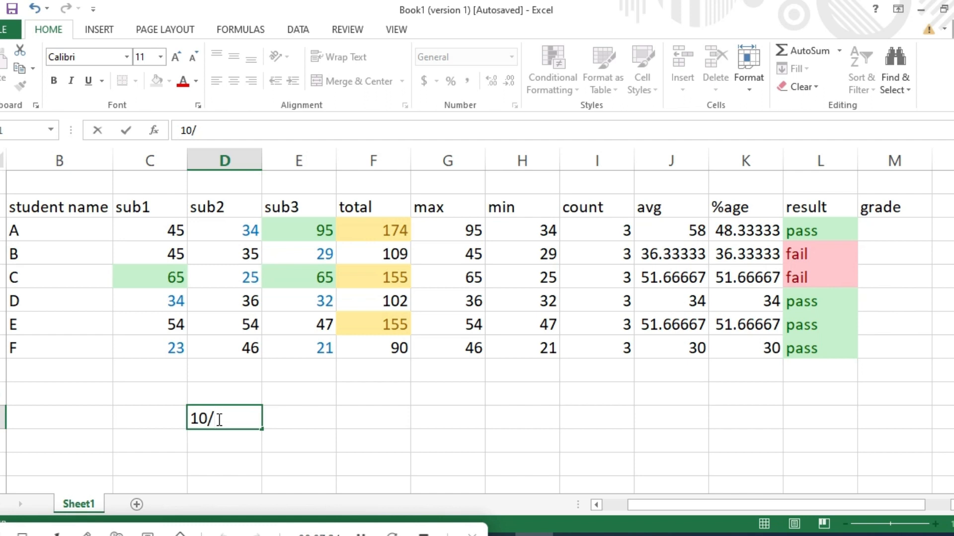
text(6)
click(361, 534)
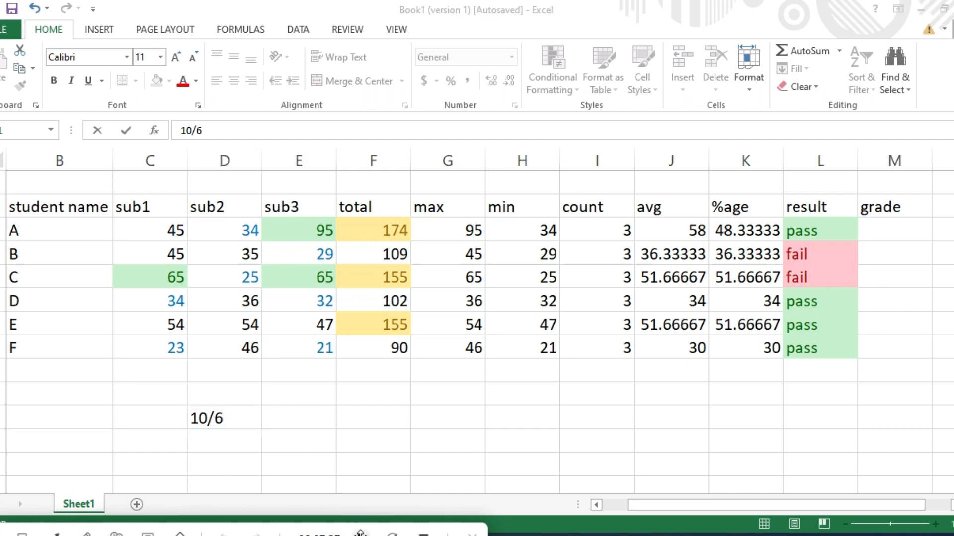
click(229, 417)
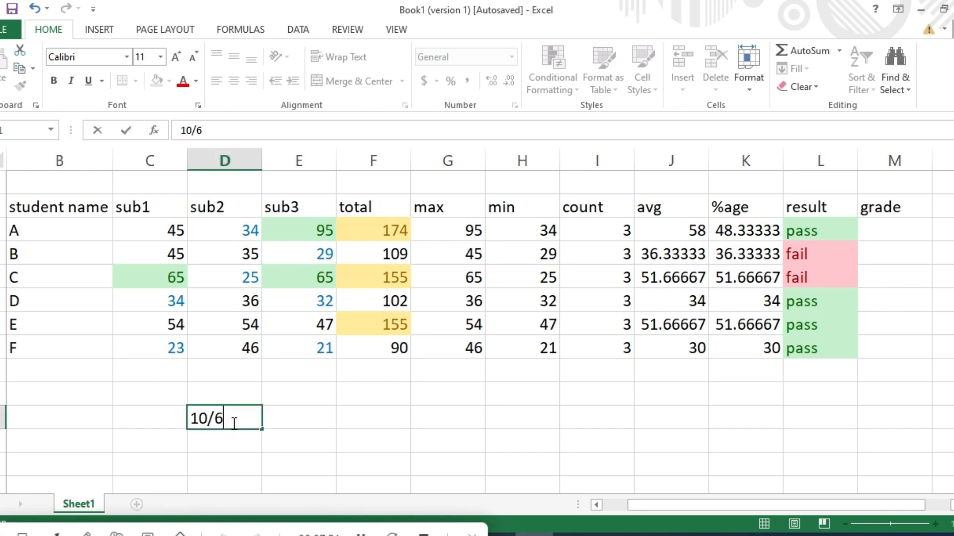
text(/2023)
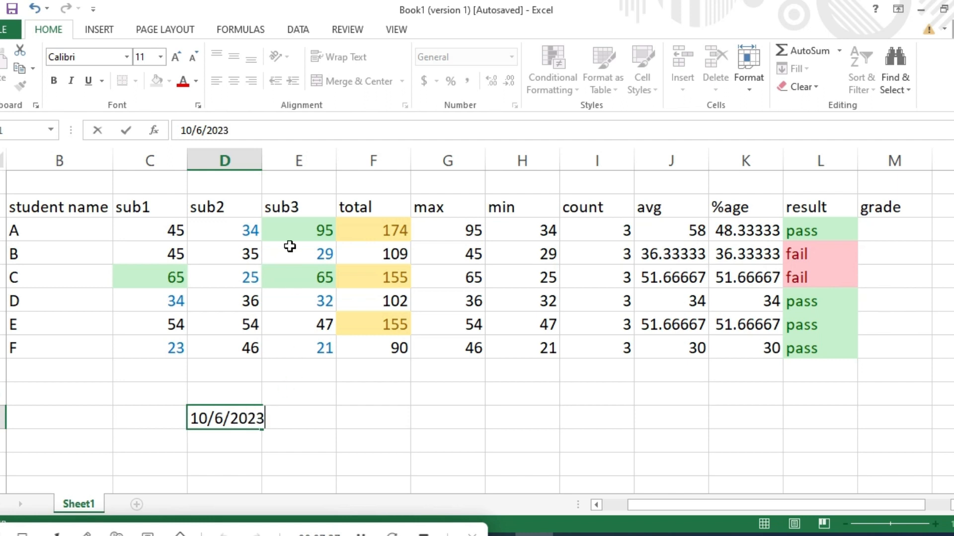
Widen column D to fit the date and extend it as a daily series from D11 down to D18
double_click(262, 158)
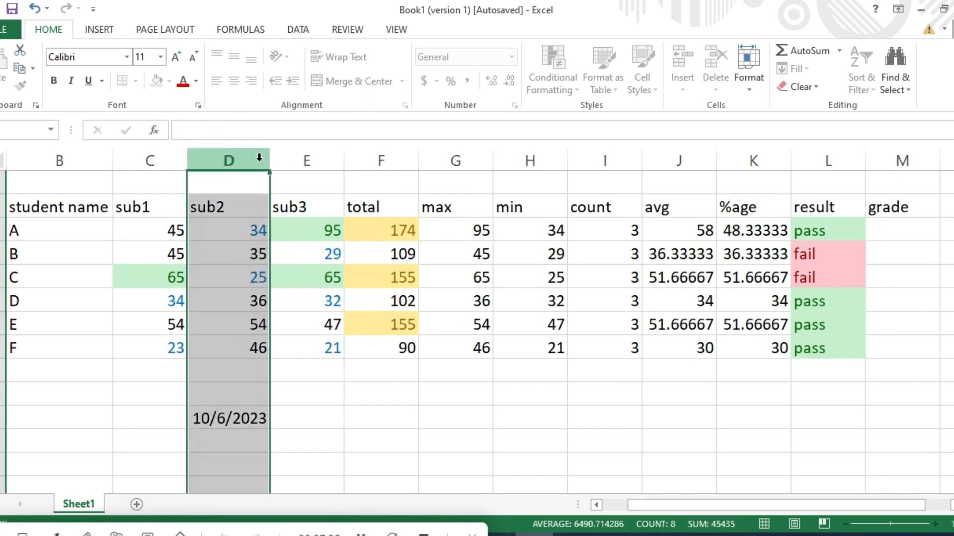
drag(266, 158, 273, 158)
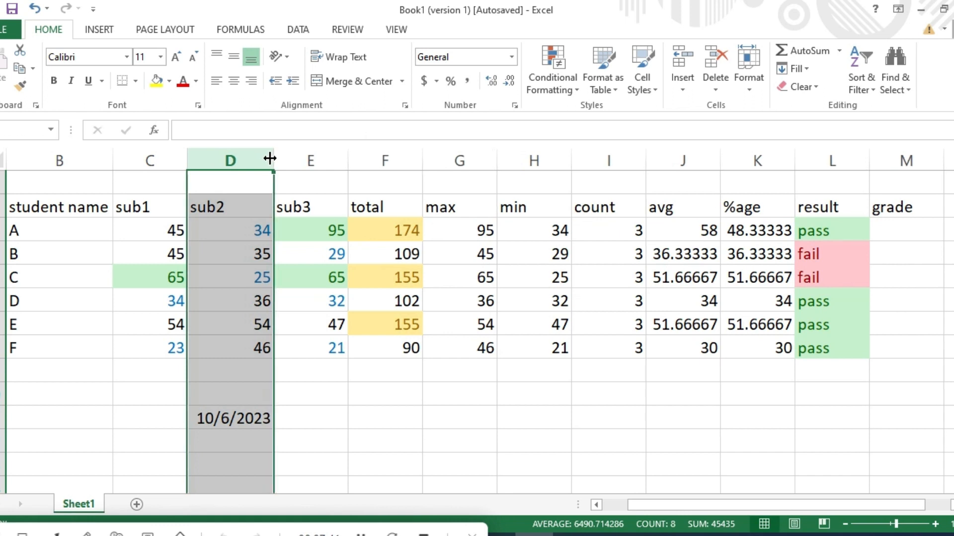
click(251, 417)
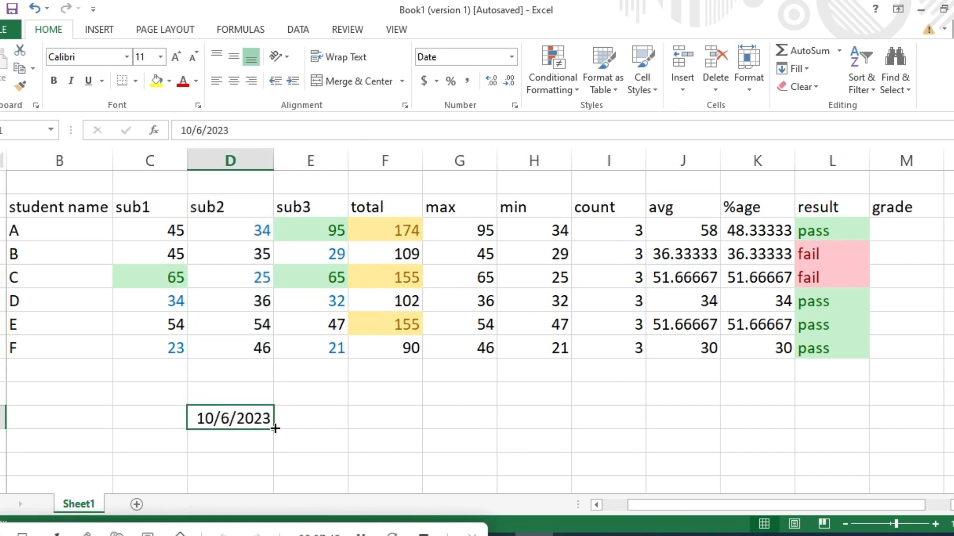
drag(274, 428, 277, 484)
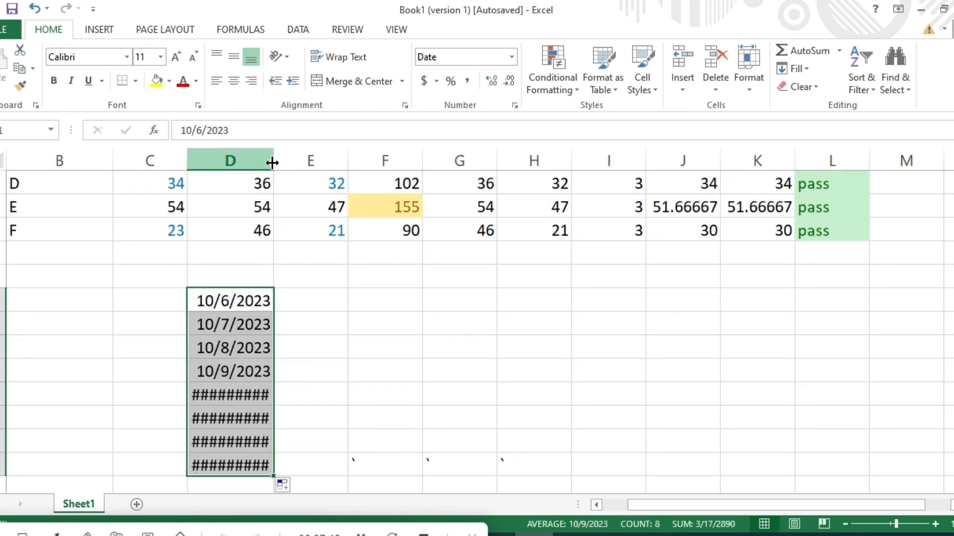
Widen column D slightly so that all the dates in D11:D18 fit
drag(273, 159, 279, 159)
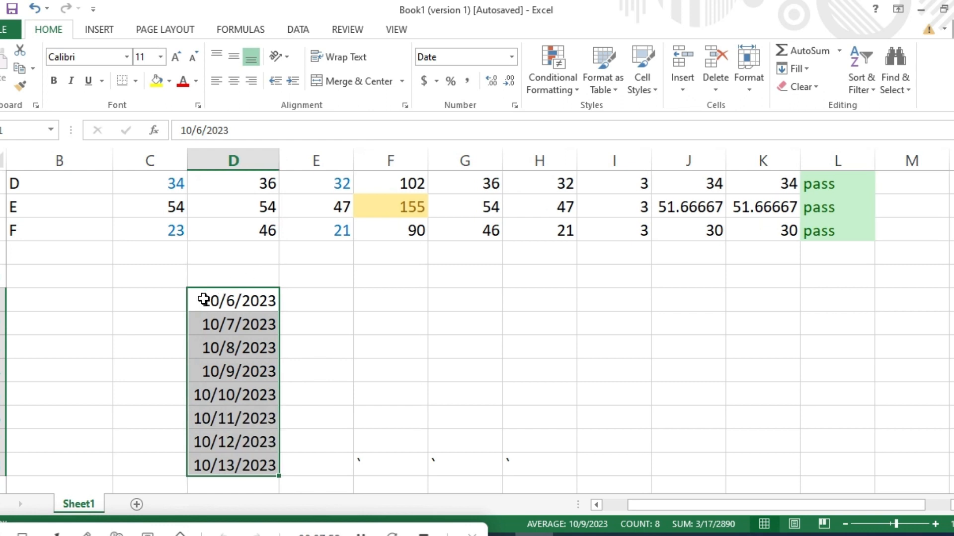
Start an A Date Occurring rule for D11:D18, preview Today, and move the dialog clear of the dates
click(573, 91)
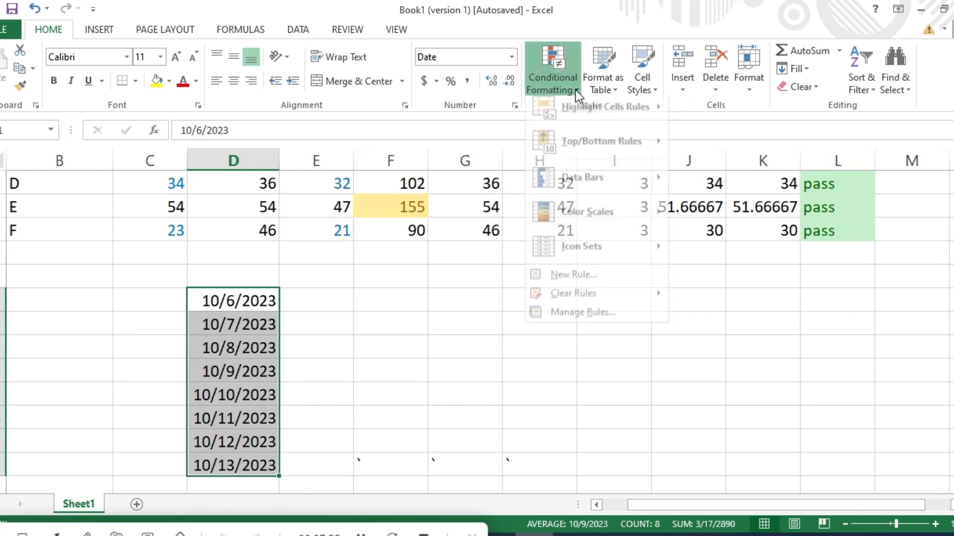
mouse_move(610, 114)
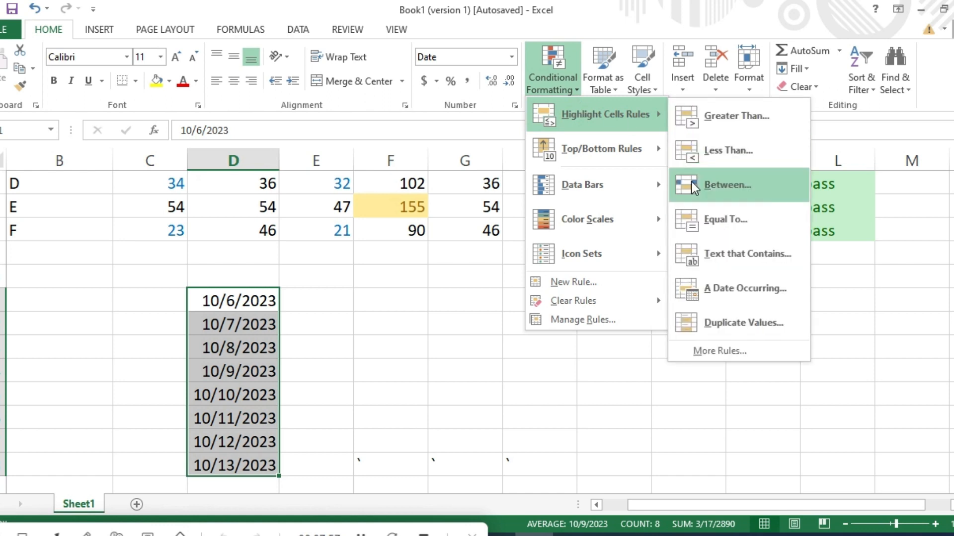
click(734, 289)
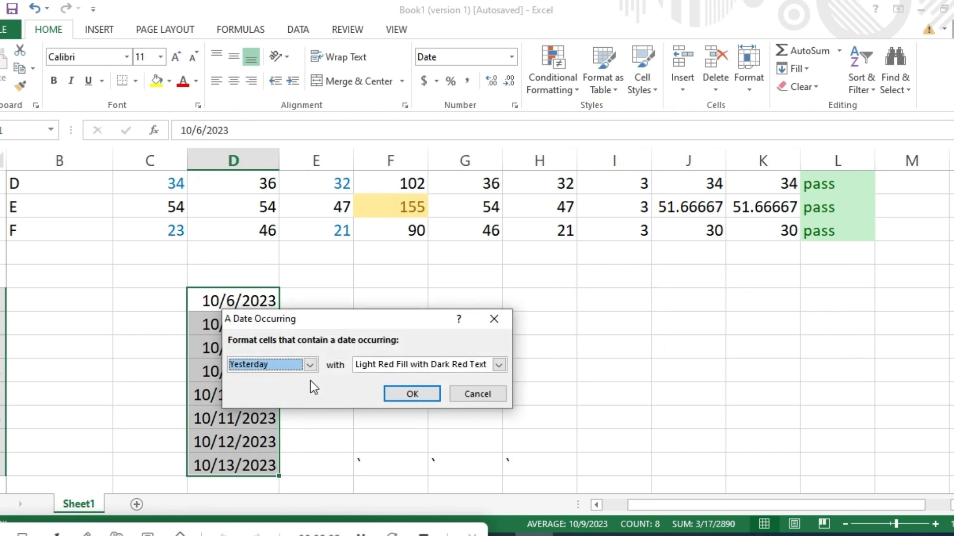
click(309, 365)
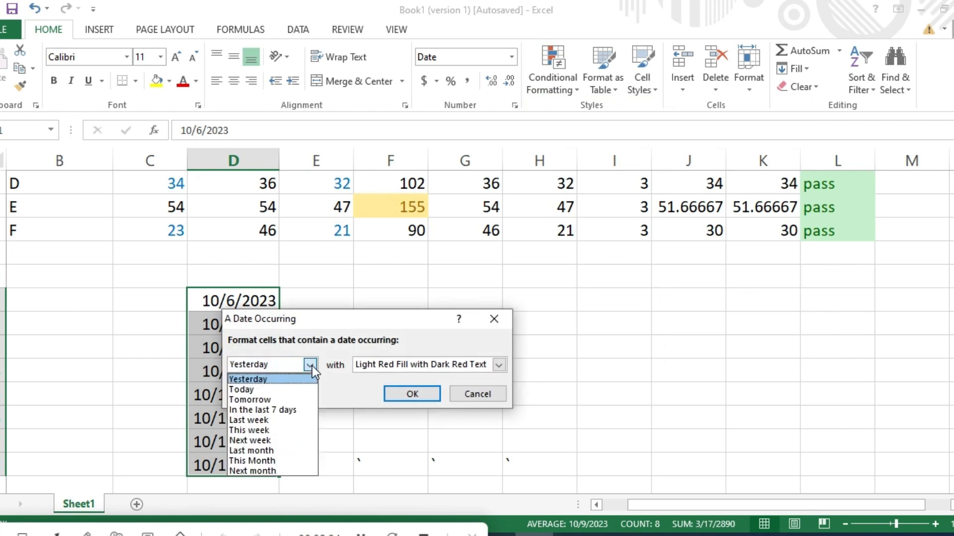
click(291, 390)
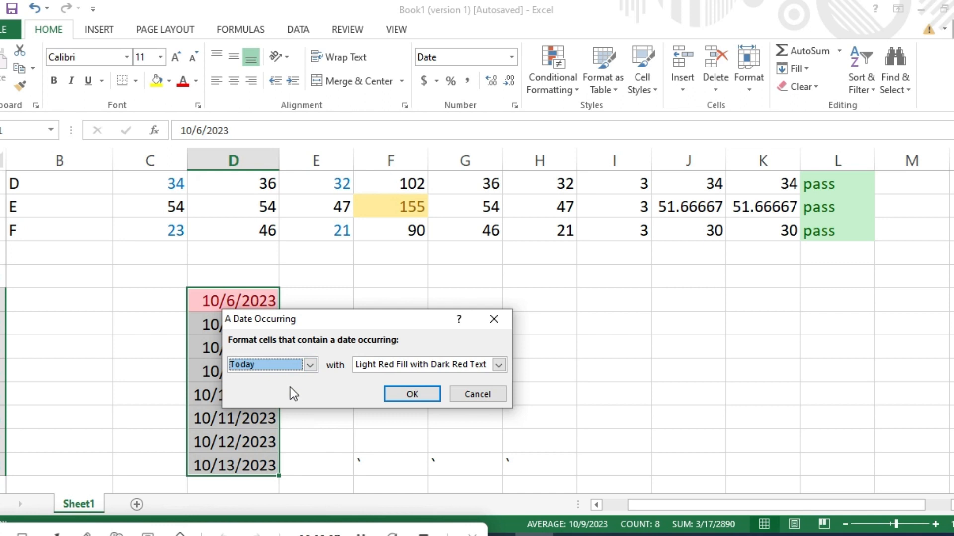
click(310, 365)
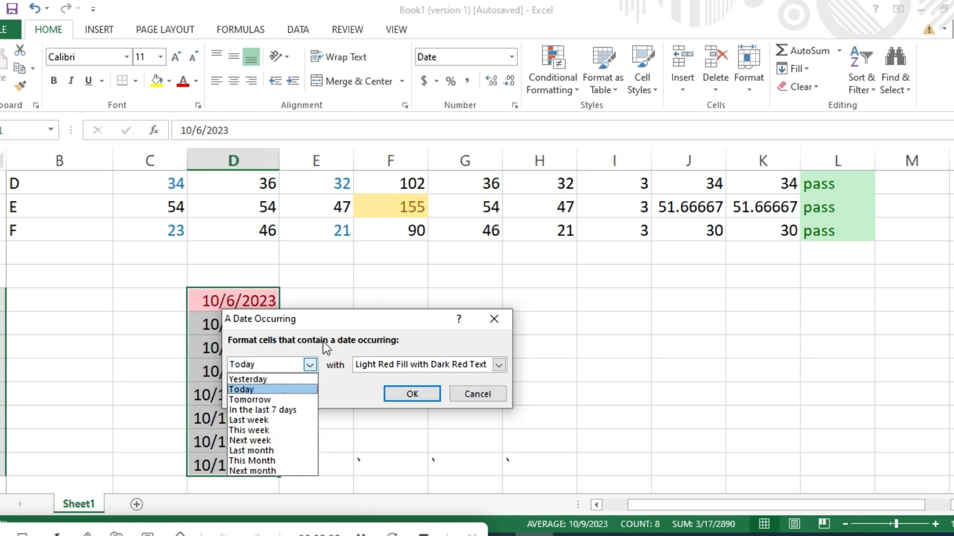
click(350, 318)
drag(391, 323, 478, 287)
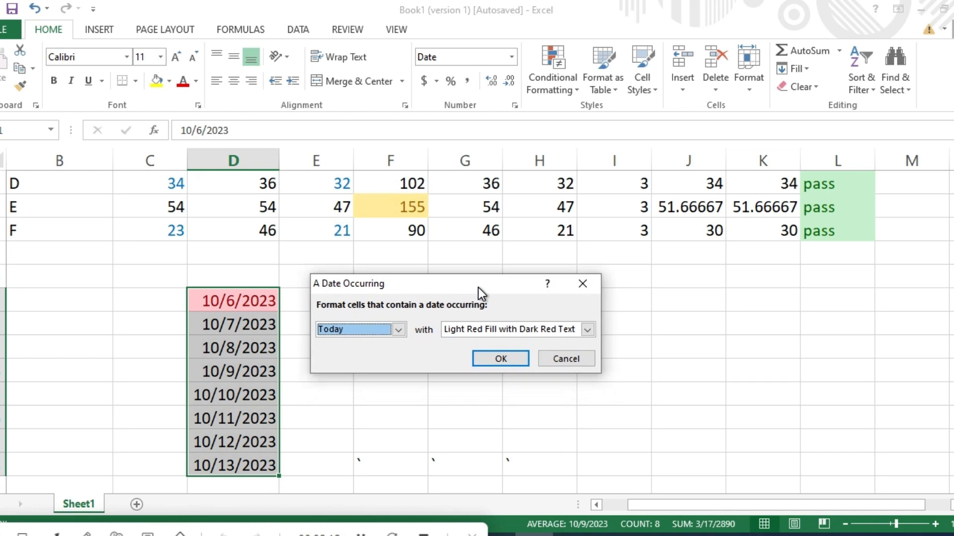
Preview the date rule on D11:D18 with Tomorrow, In the last 7 days and Last week
click(404, 329)
click(383, 362)
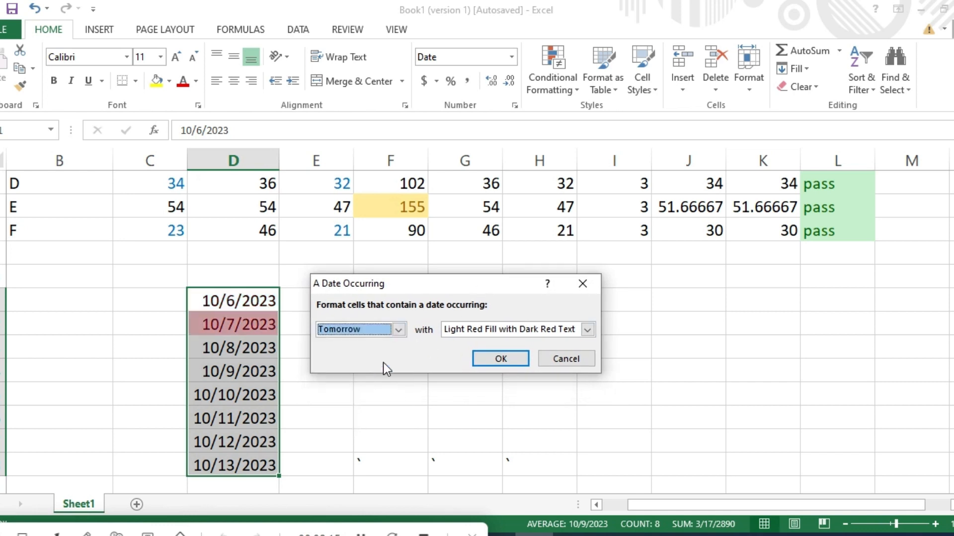
click(400, 330)
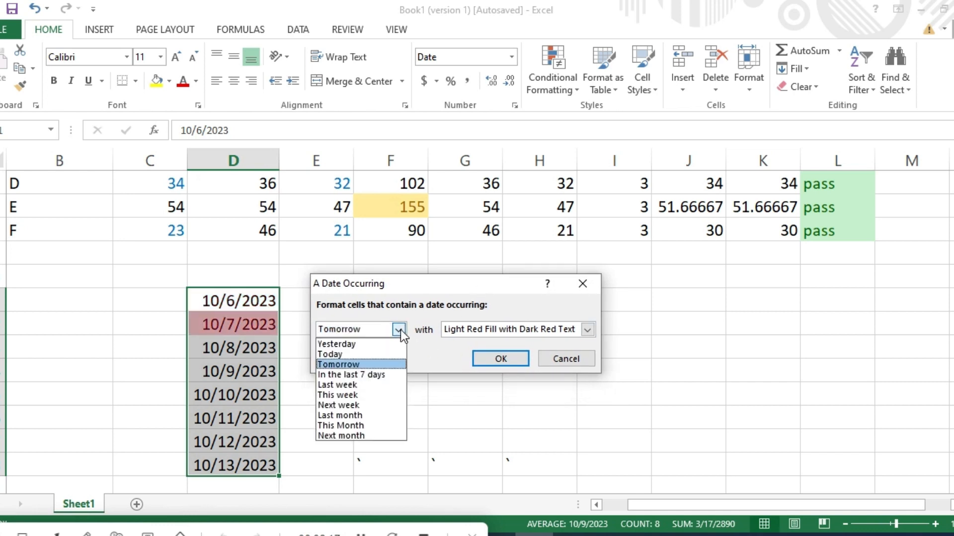
click(383, 377)
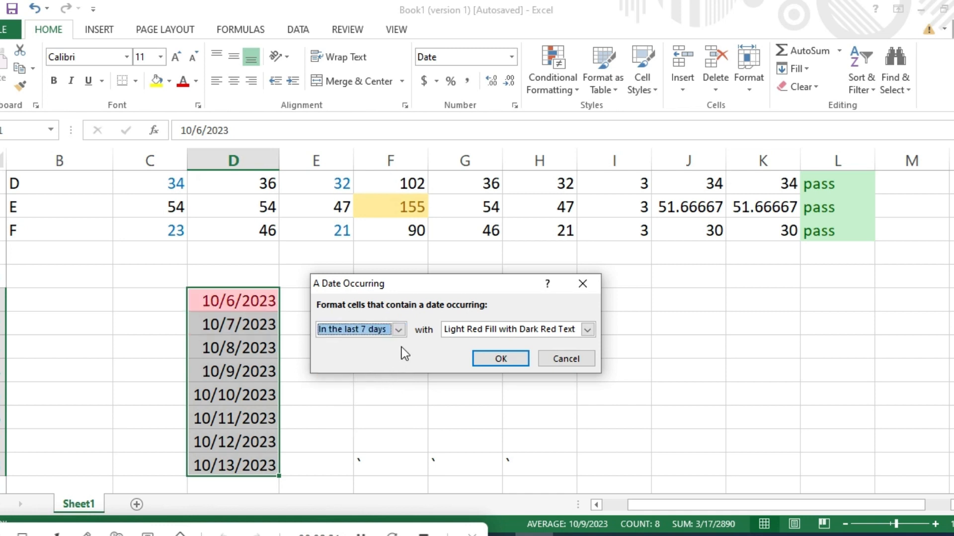
click(401, 333)
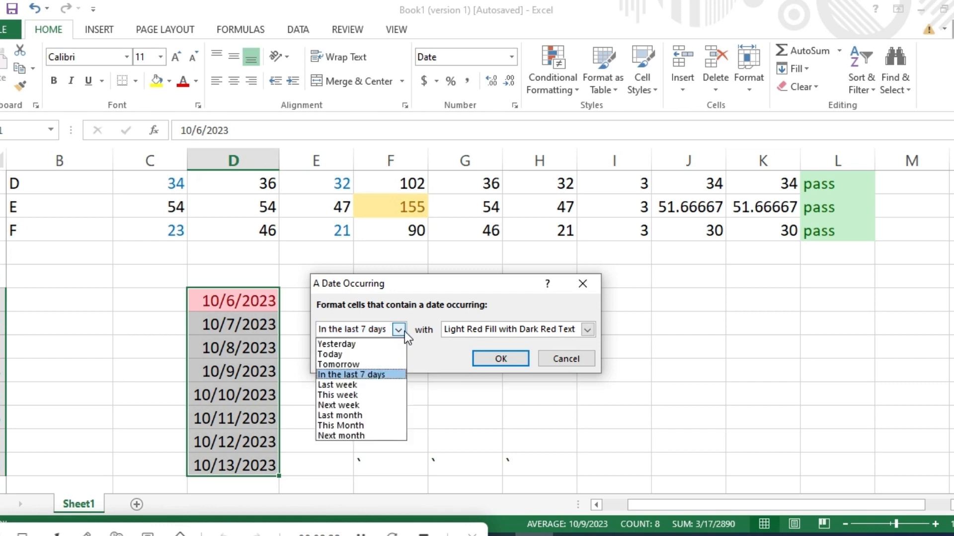
click(371, 386)
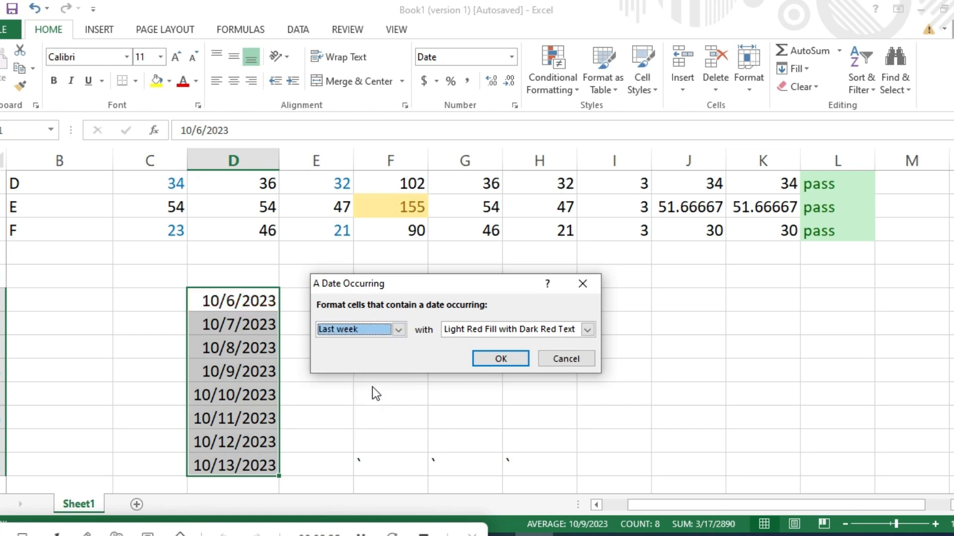
Preview the date rule on D11:D18 with This week and Next week
click(398, 328)
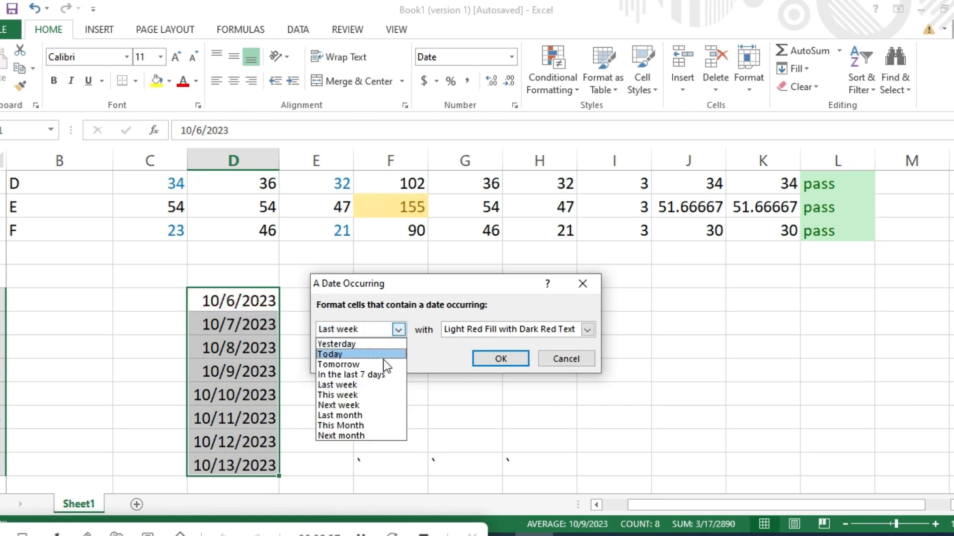
click(377, 396)
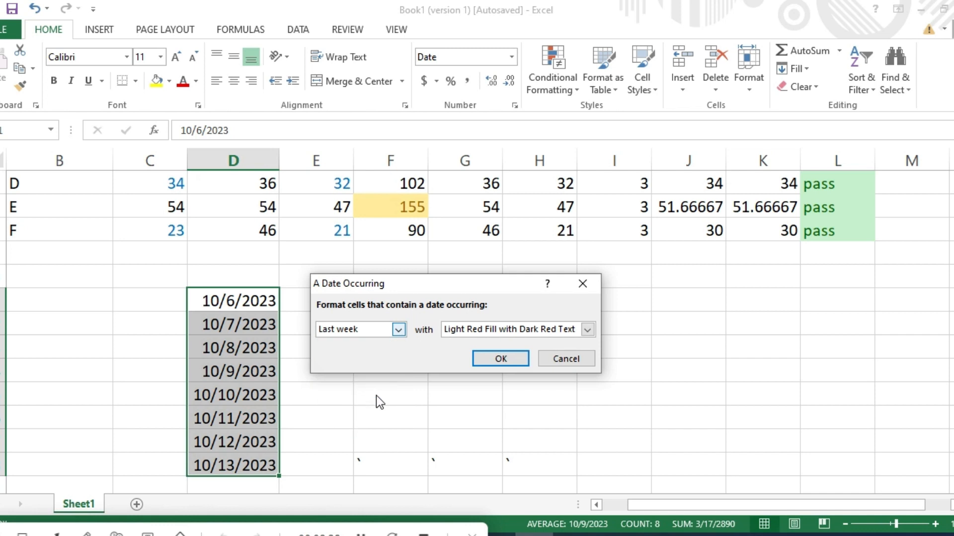
click(398, 329)
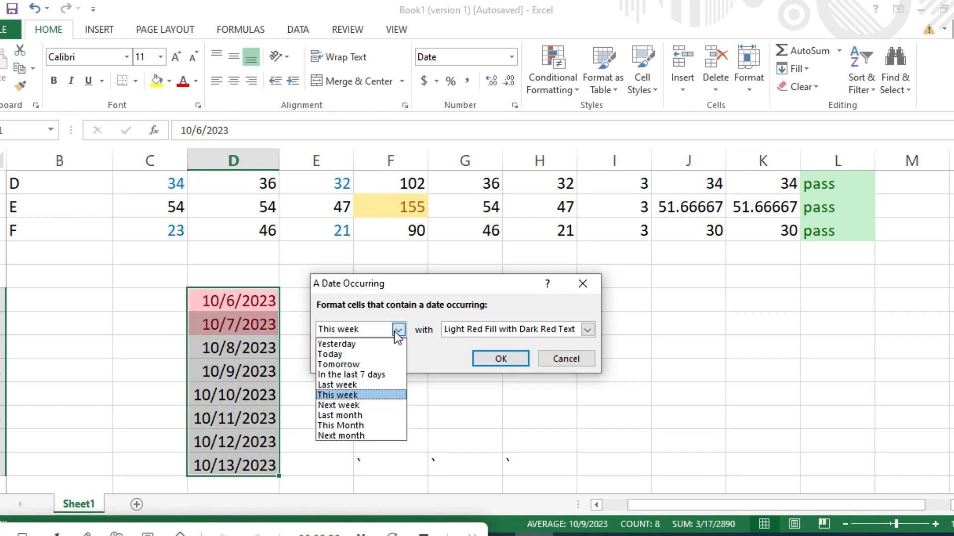
click(363, 406)
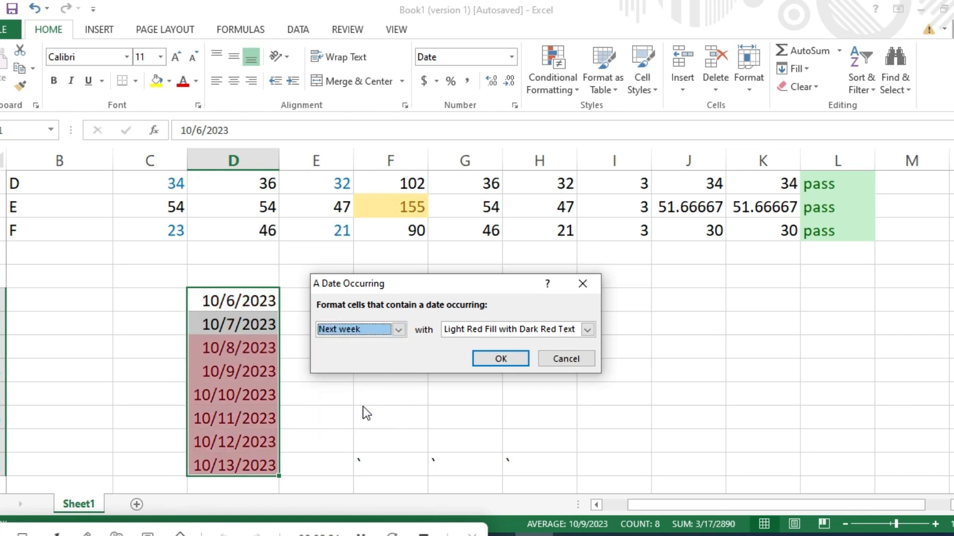
Preview the date rule with Last month and This Month, and close the dialog without applying it
click(399, 331)
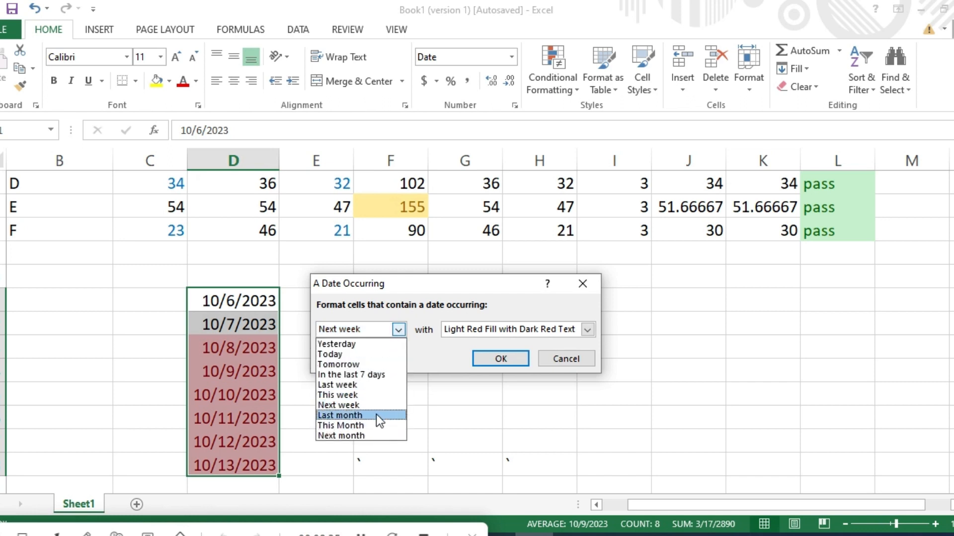
click(376, 414)
click(399, 332)
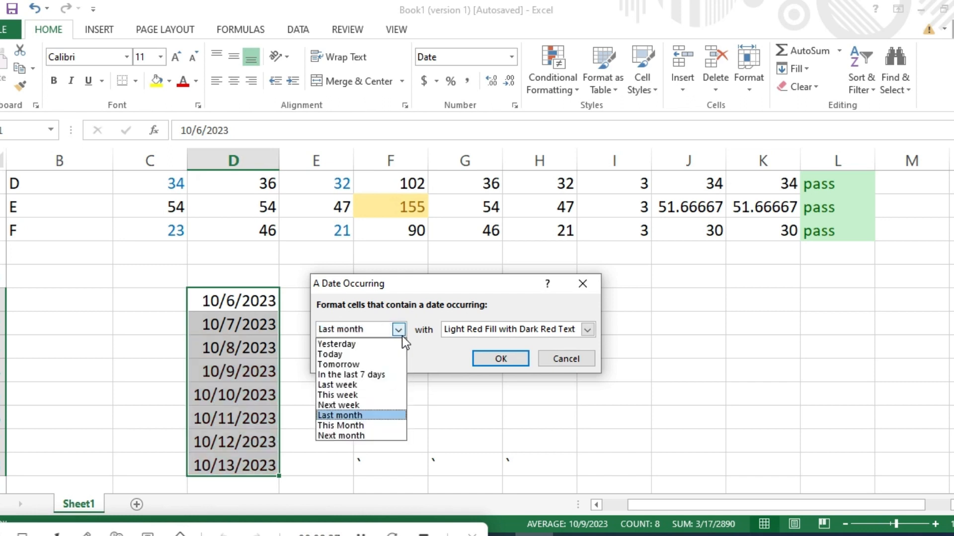
click(371, 426)
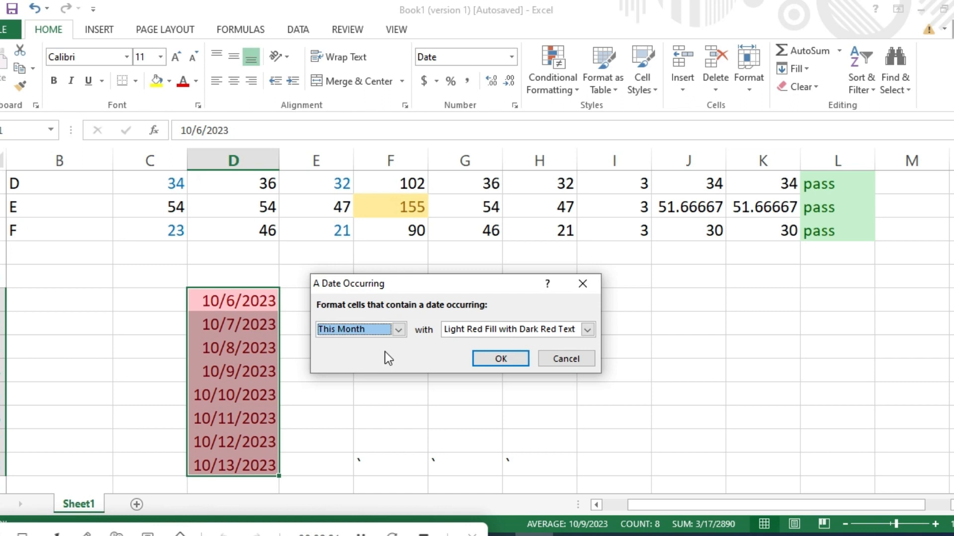
click(582, 285)
click(586, 282)
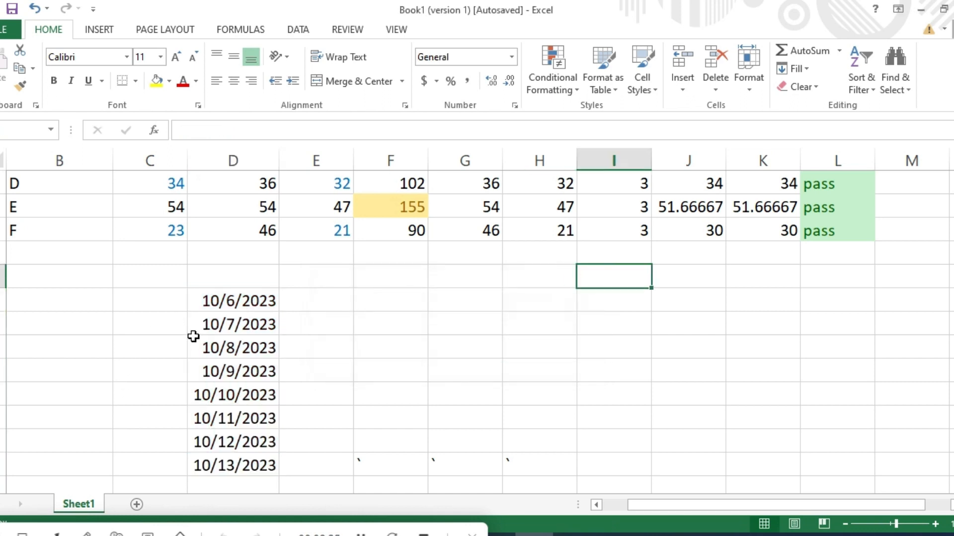
Clear the sample dates in column D below the marks table
click(201, 317)
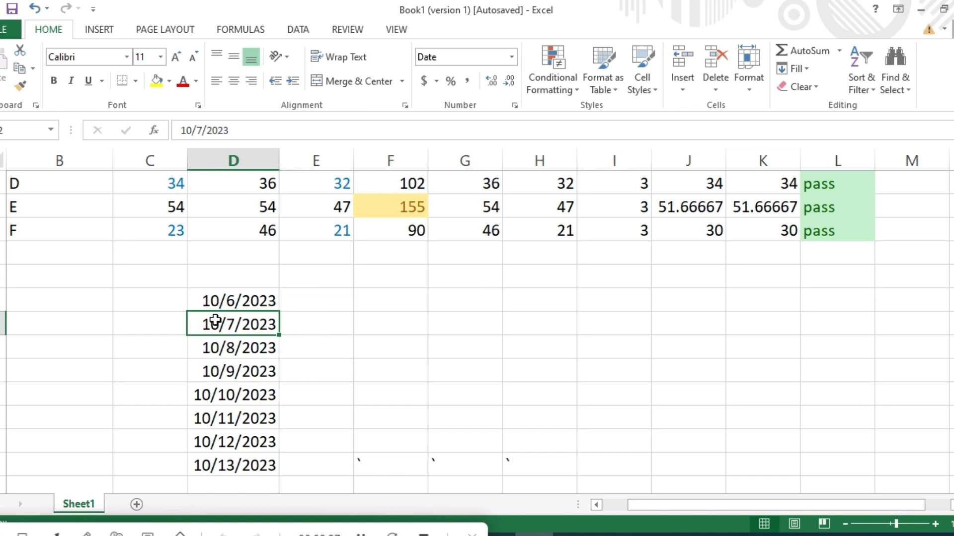
key(BackSpace)
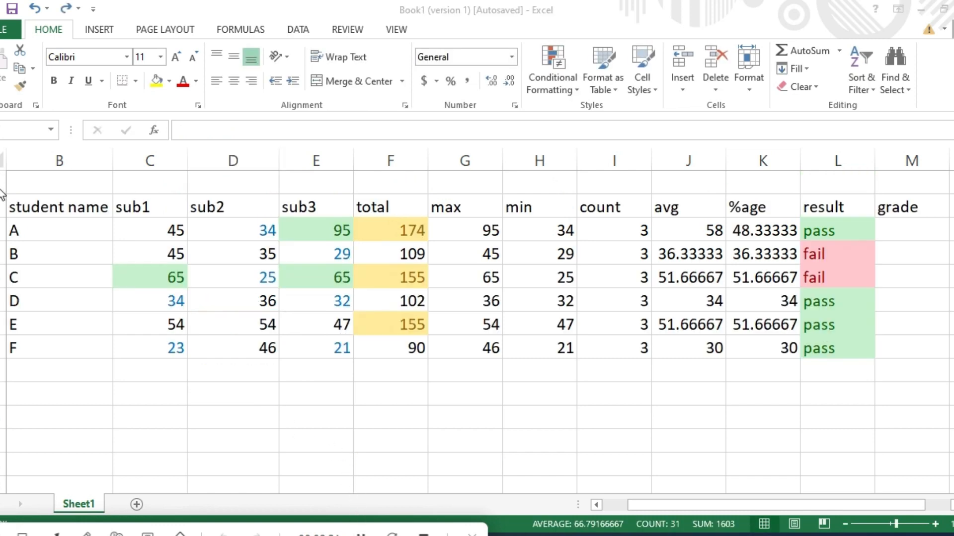
Insert three blank rows at rows 1 to 3 above the marks table and undo the insertion
click(2, 199)
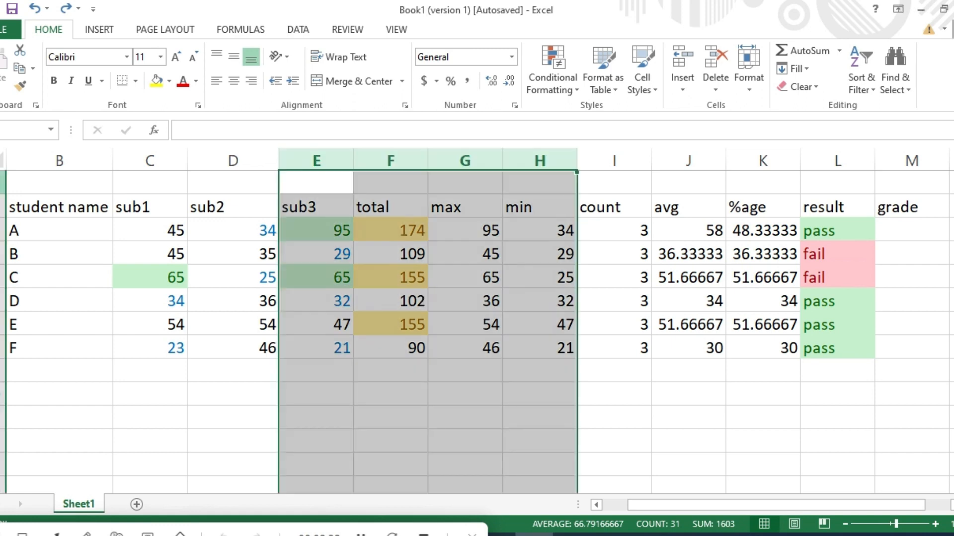
drag(1, 181, 2, 226)
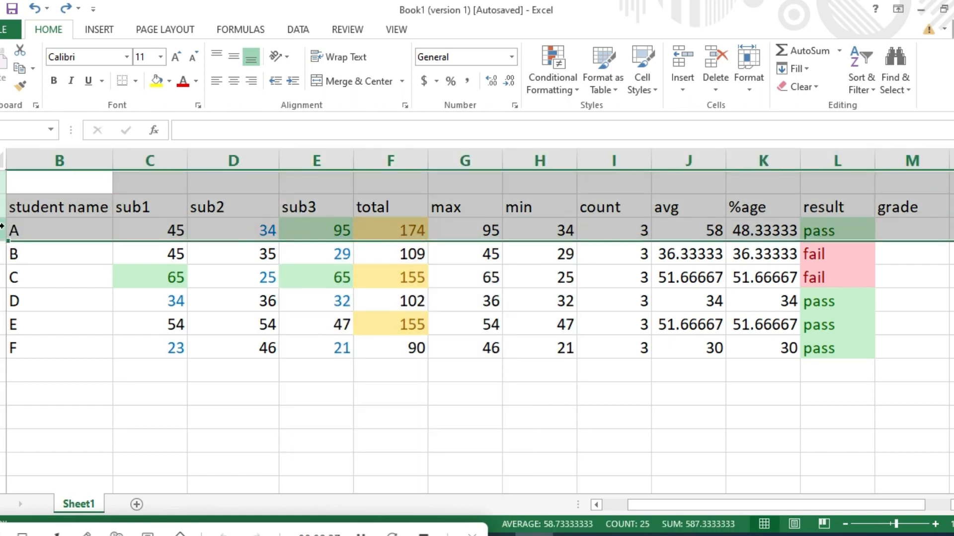
key(ctrl+shift+plus)
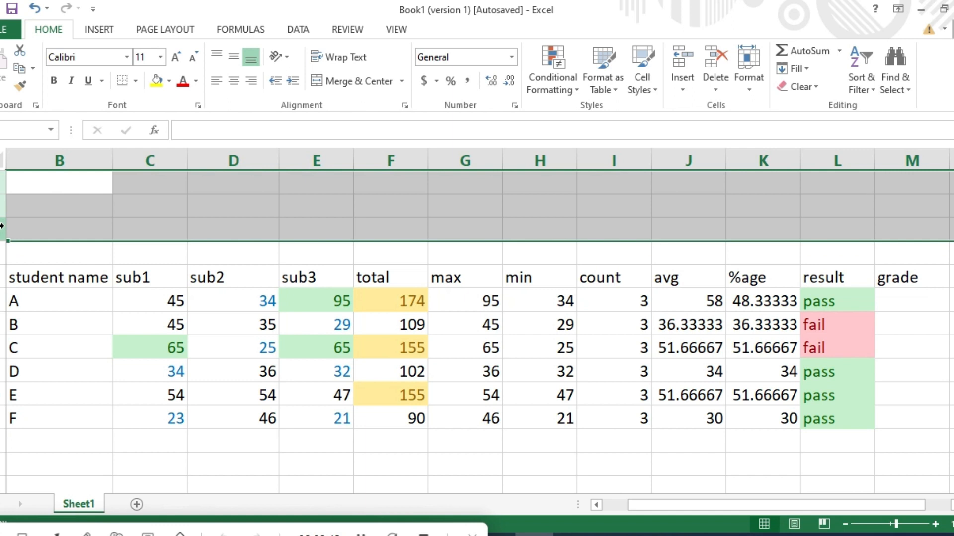
key(ctrl+z)
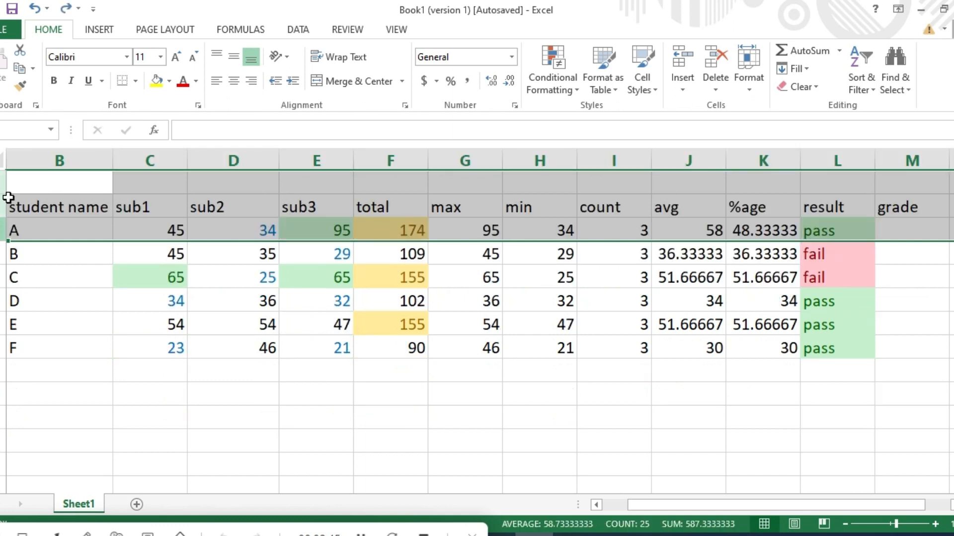
Insert four blank columns at D to G, between sub1 and sub2
drag(264, 160, 436, 172)
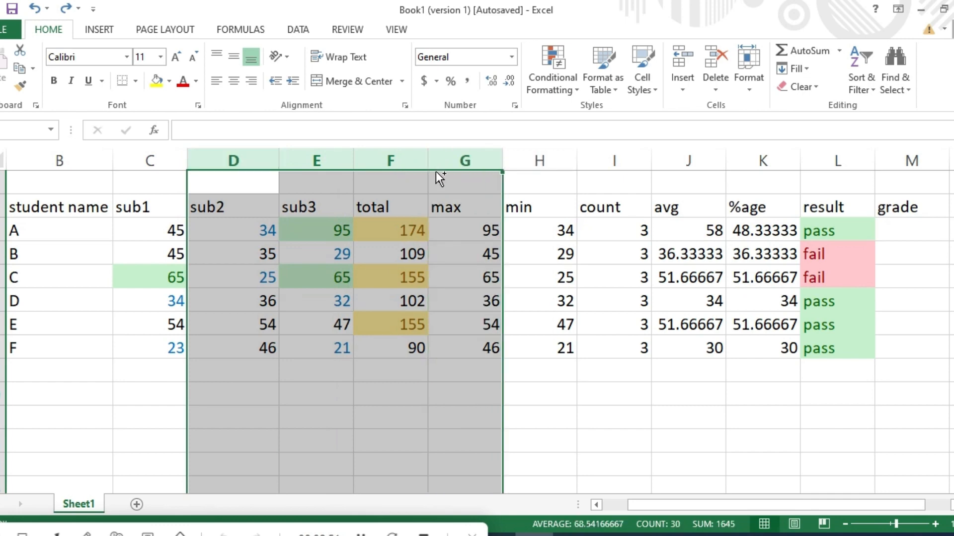
key(ctrl+shift+plus)
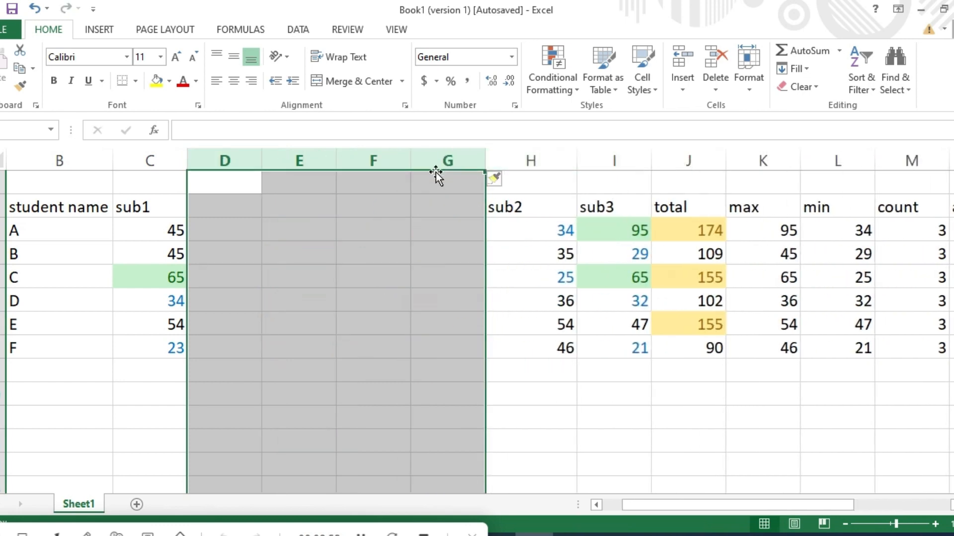